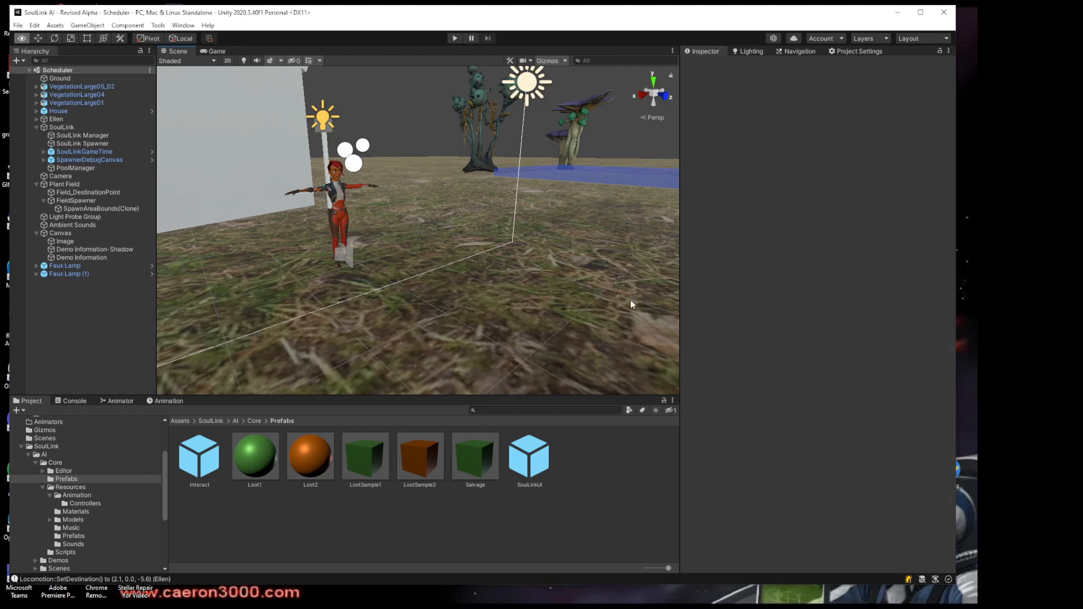
Open the Scenes folder inside the SoulLink AI Demos folder in the project
left_click(455, 39)
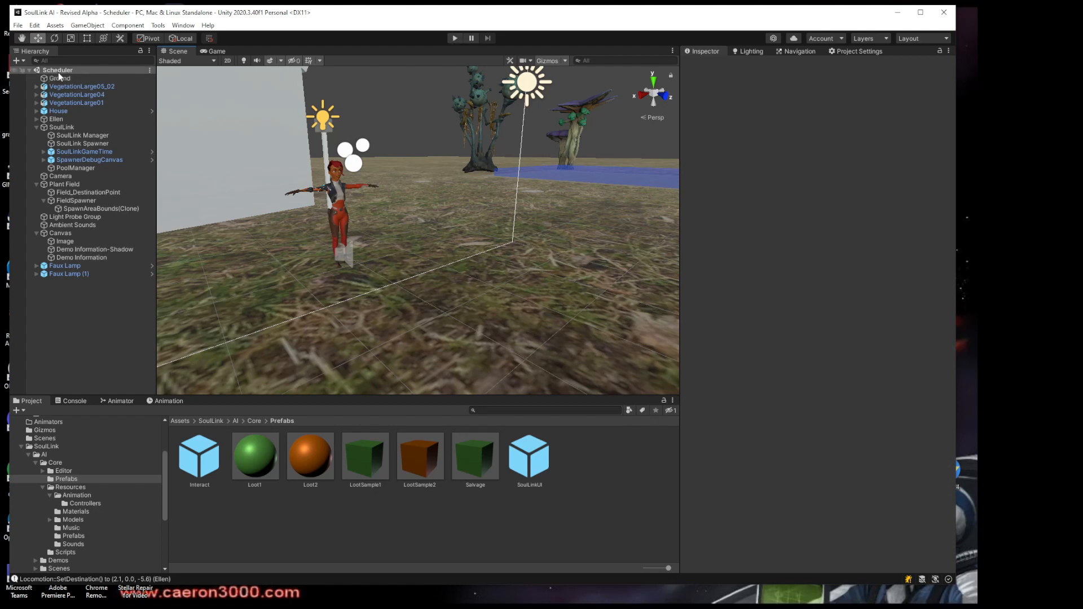
scroll(70, 513, "down", 3)
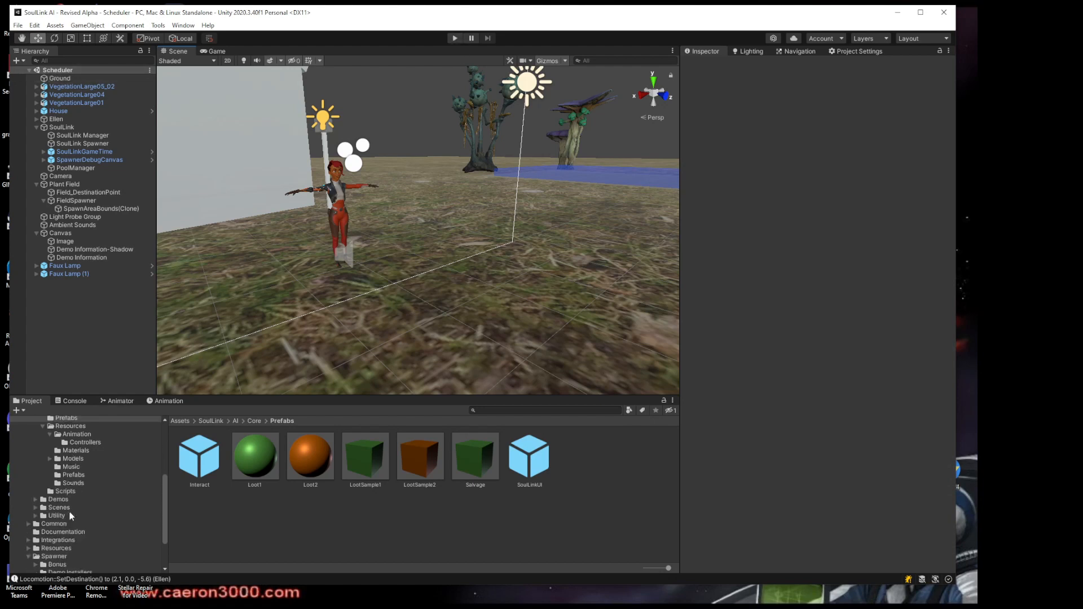
left_click(35, 500)
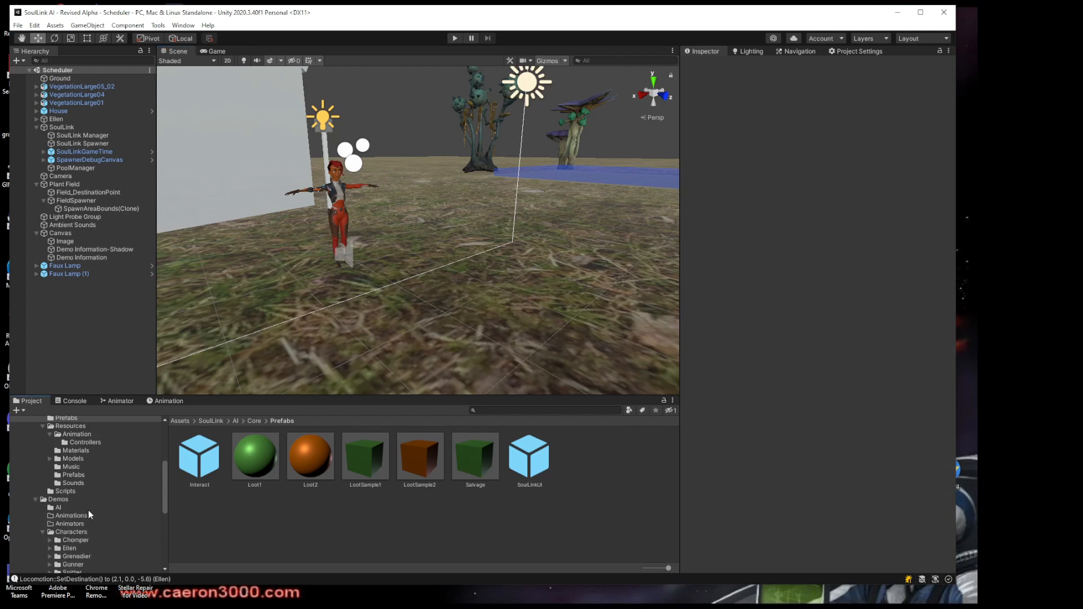
scroll(76, 539, "down", 3)
left_click(134, 537)
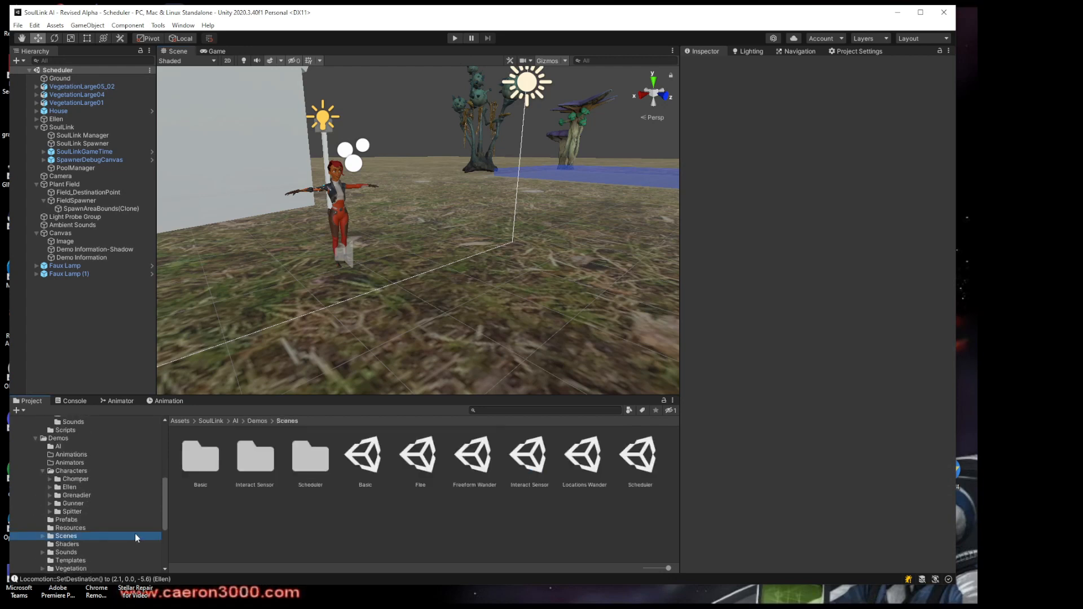
Play the Scheduler scene to watch the demo run, and stop it
left_click(455, 38)
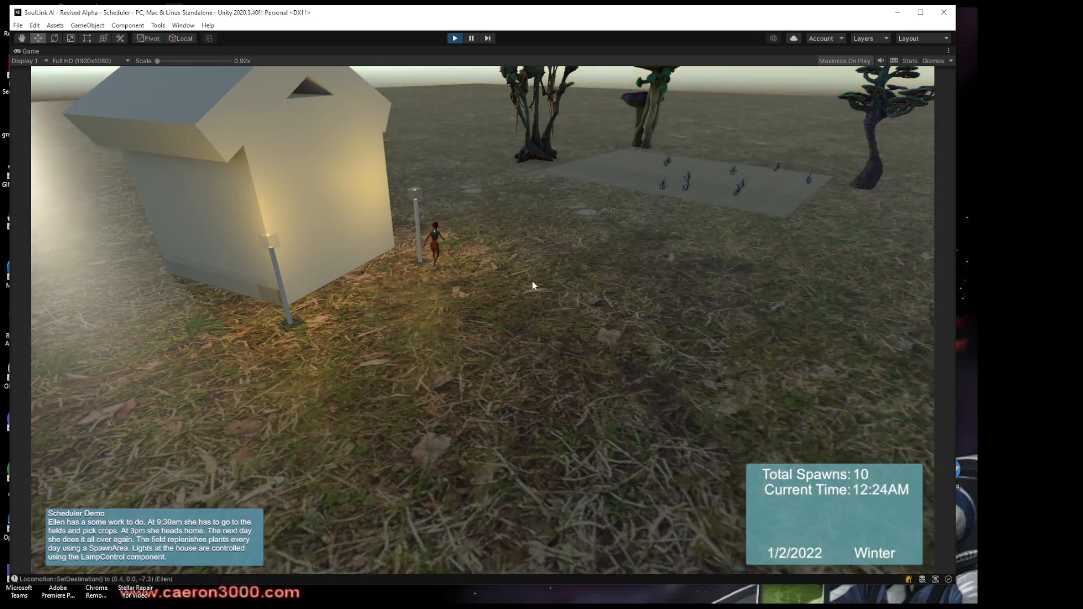
left_click(455, 38)
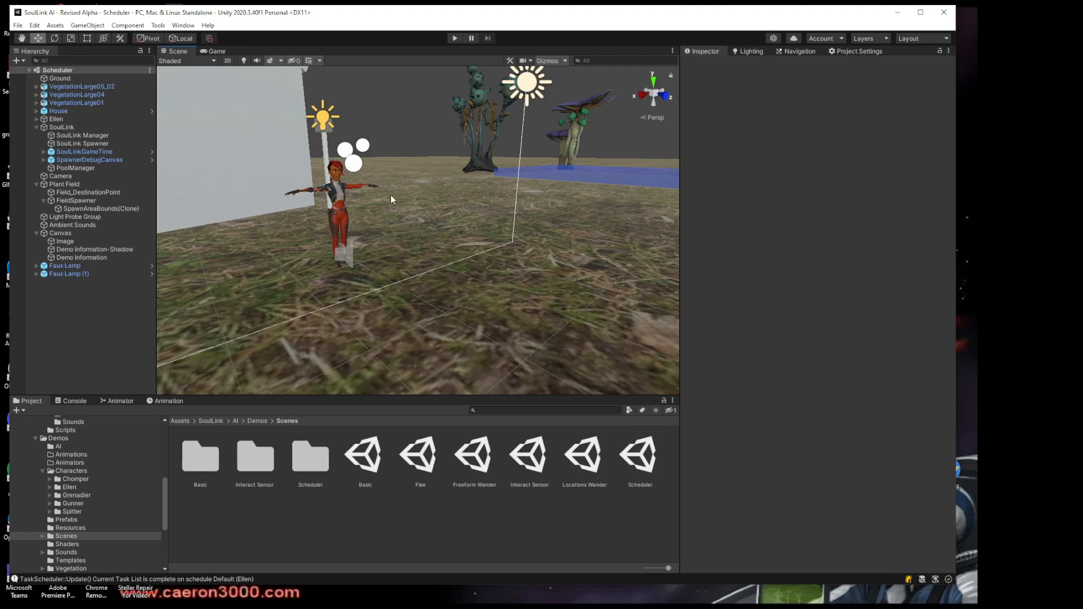
Open the SoulLink Editor for the Ellen object and show its AI interaction sensor settings
left_click(53, 120)
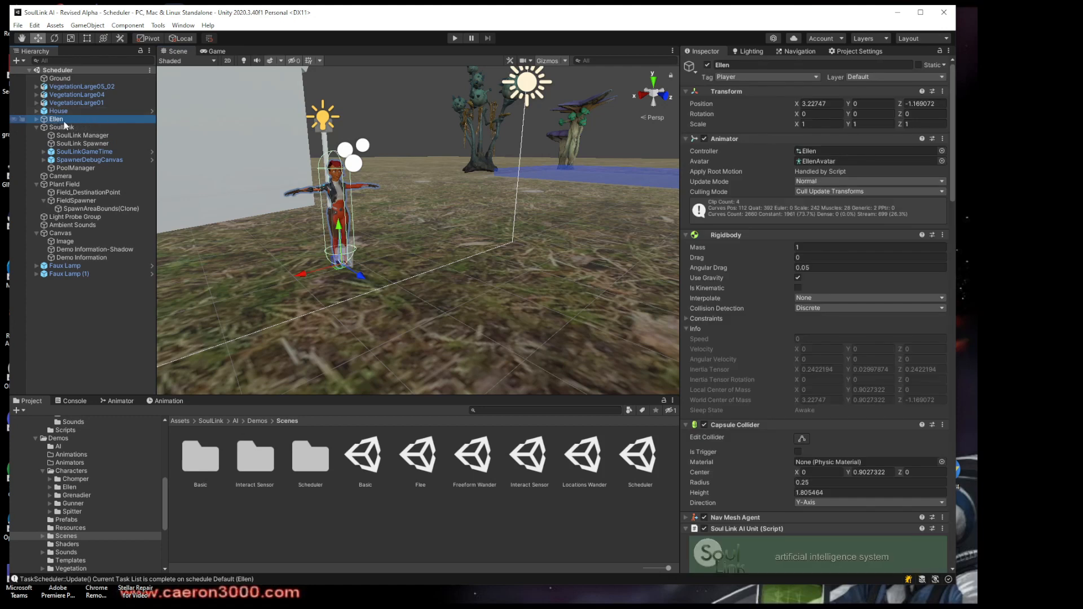
left_click(158, 26)
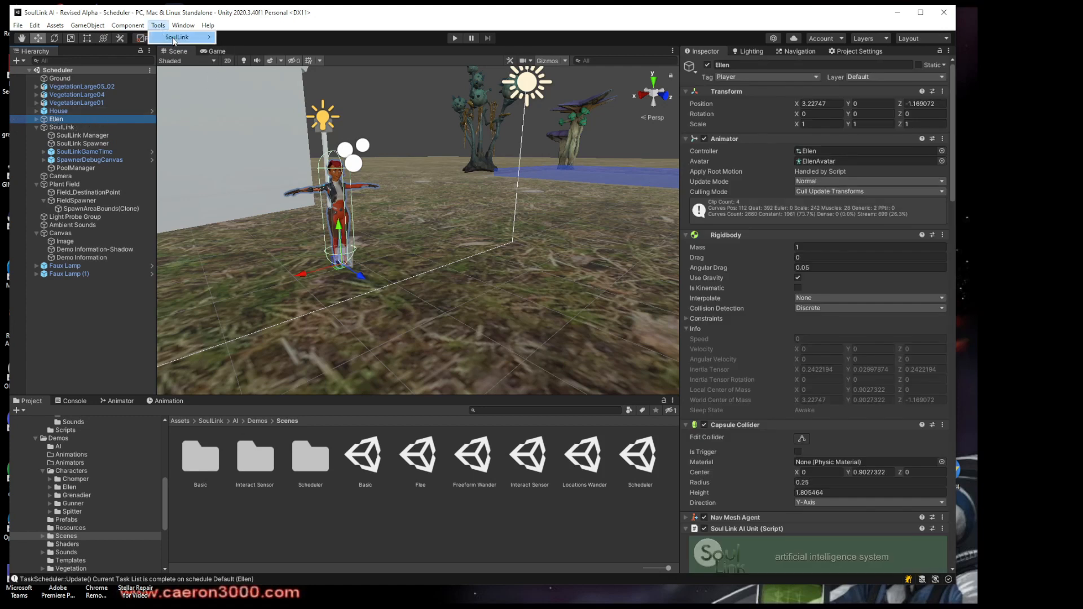
mouse_move(175, 38)
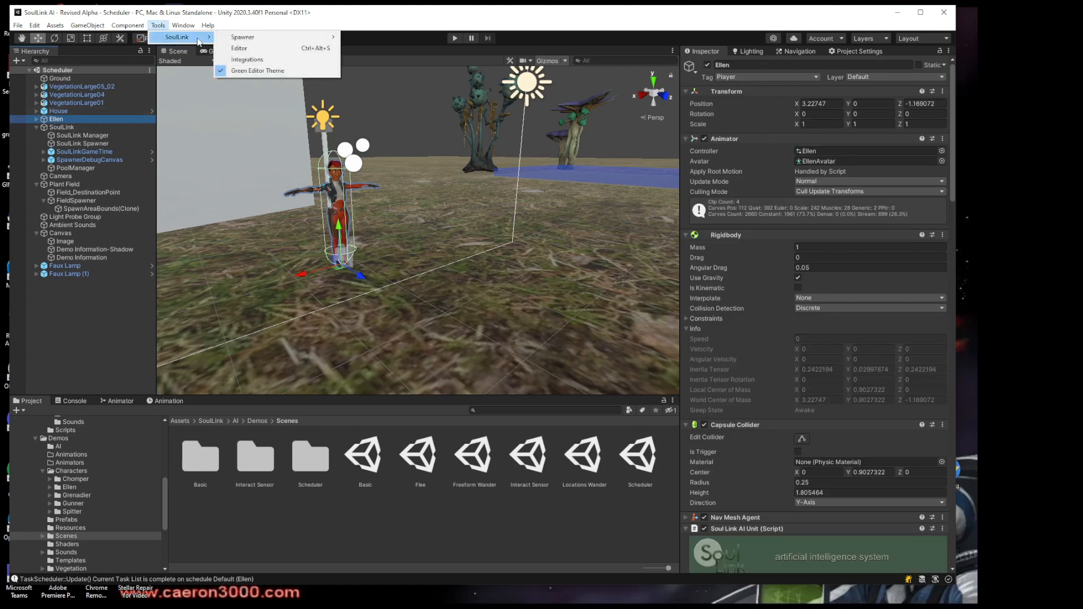
left_click(250, 48)
left_click(411, 127)
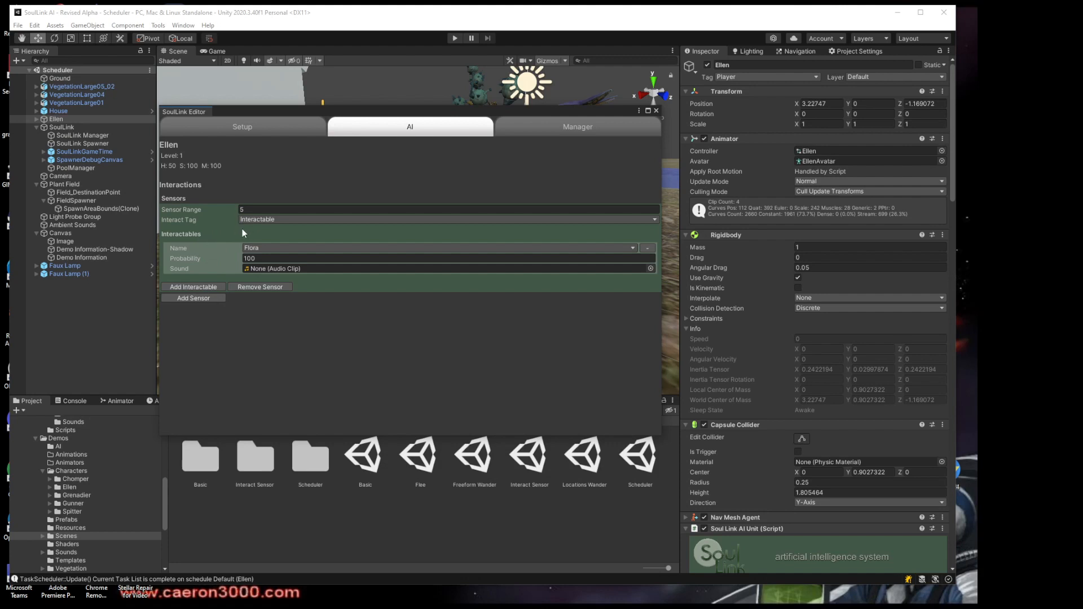
View the Interactable Names list in the SoulLink Editor's manager section, and close the editor
left_click(516, 127)
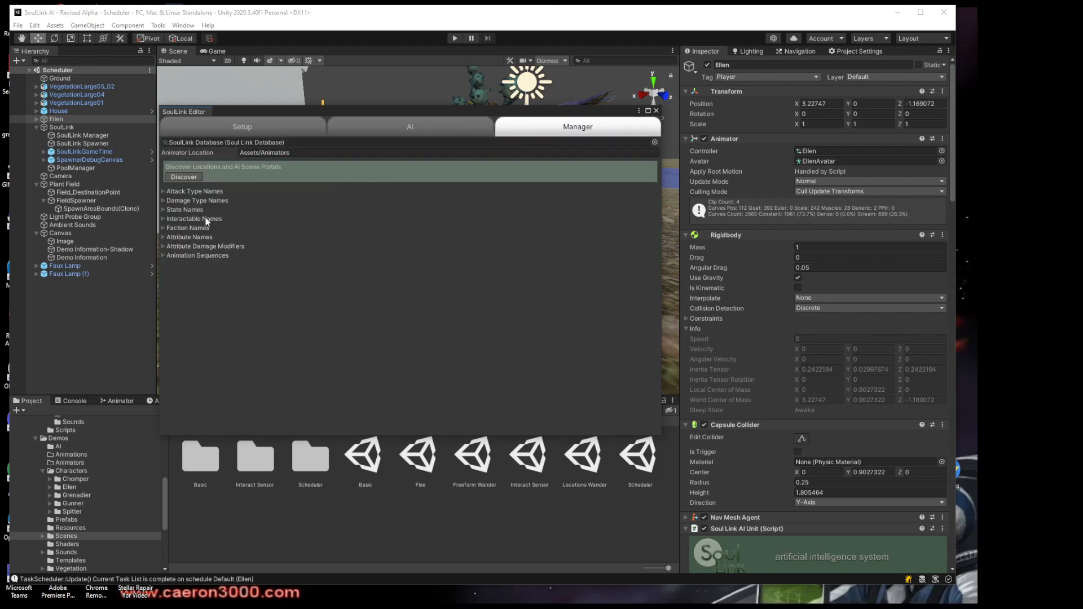
left_click(162, 219)
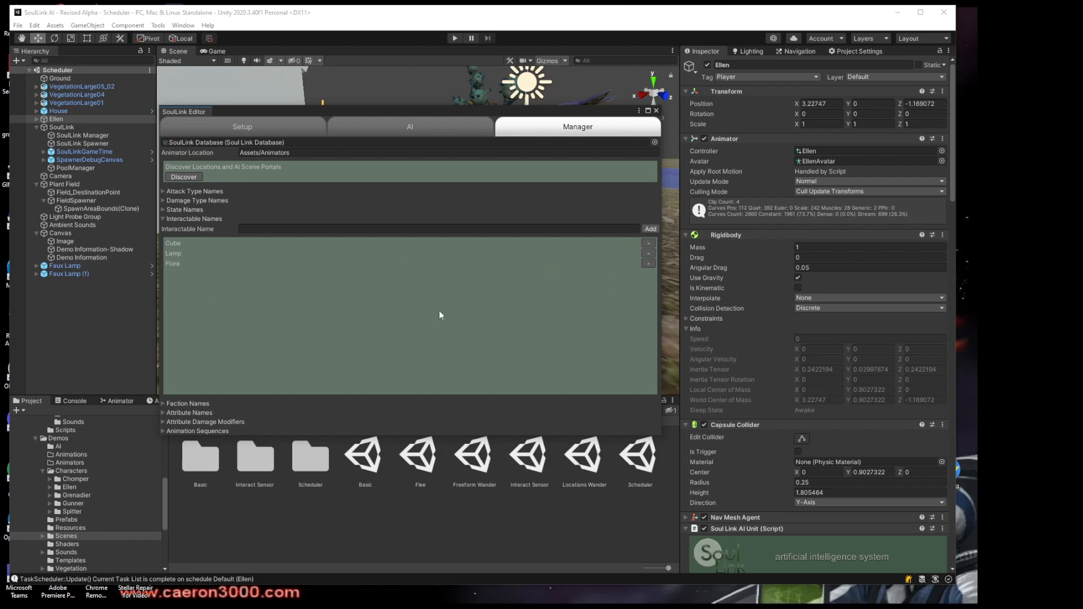
left_click(656, 112)
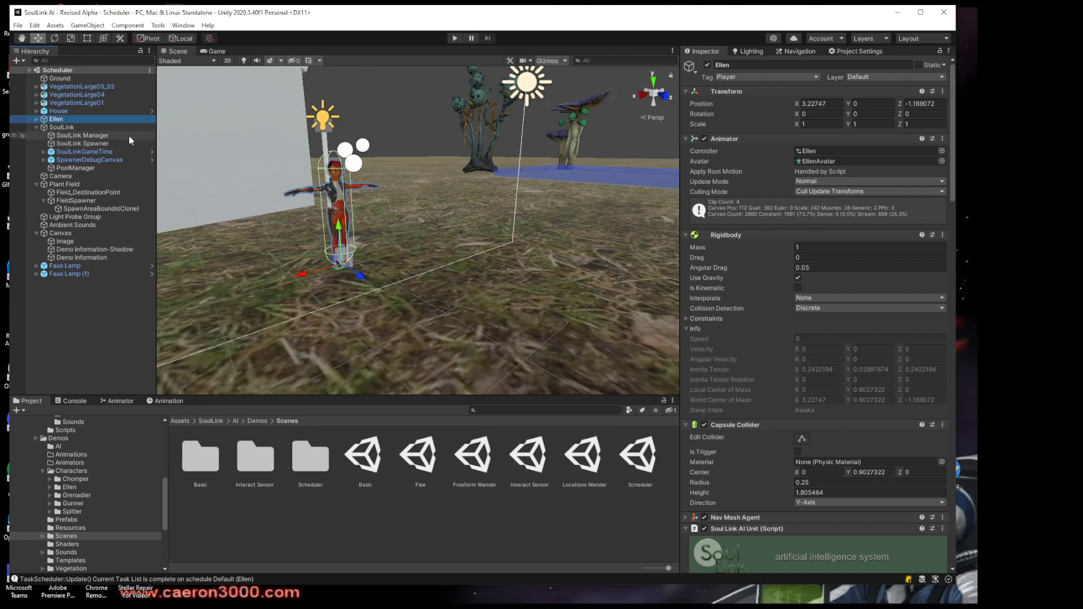
Examine the Sensor Range of Ellen's Interact Sensor component and its surroundings in the scene
scroll(684, 420, "down", 20)
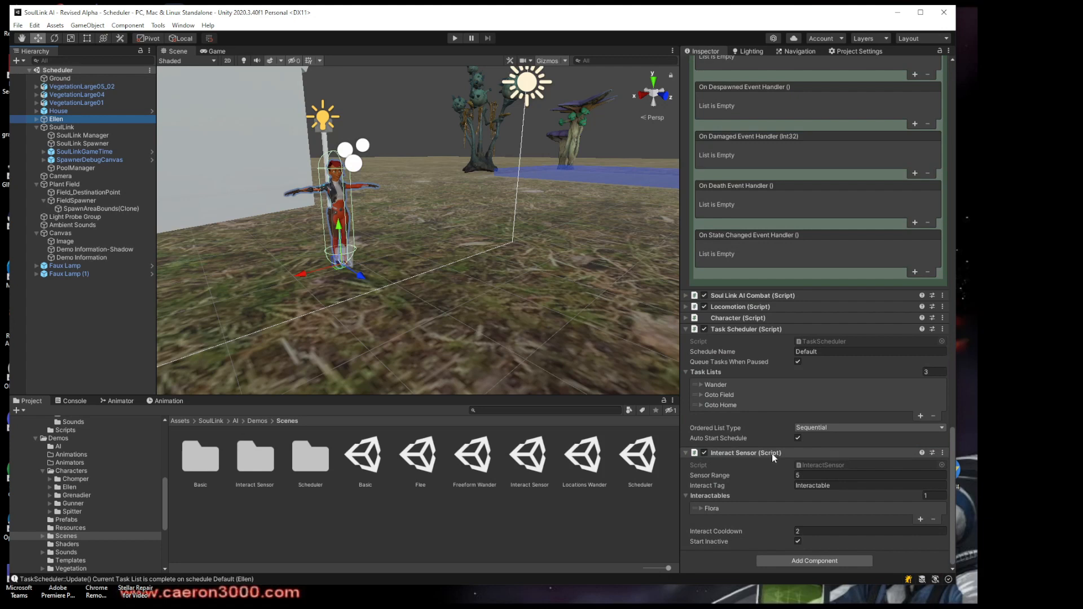
left_click(805, 475)
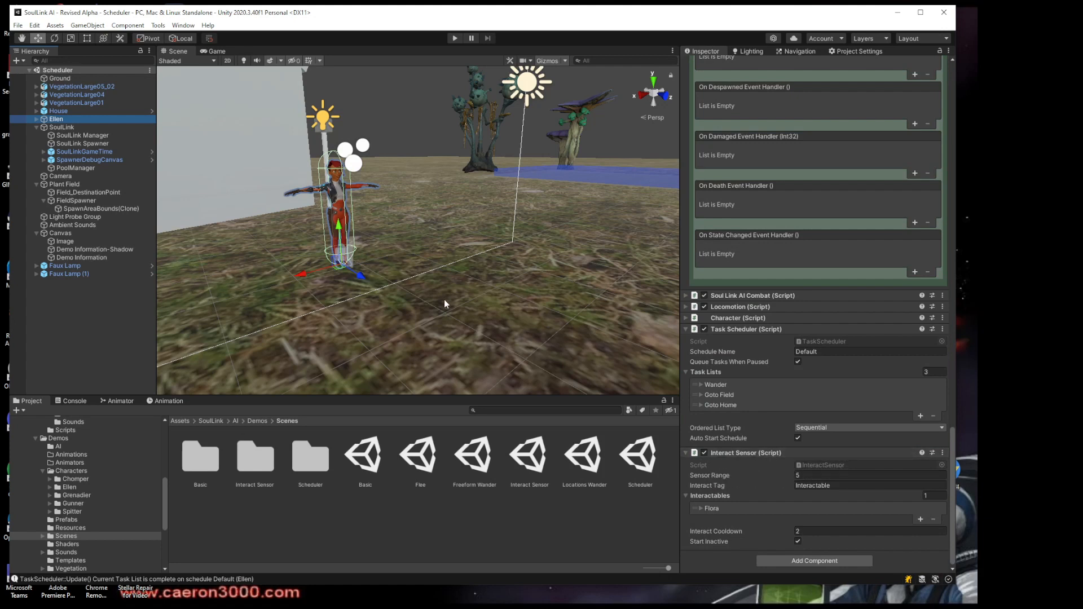
left_click_drag(444, 300, 485, 292, "alt")
right_click_drag(485, 291, 468, 303)
middle_click_drag(468, 303, 450, 294)
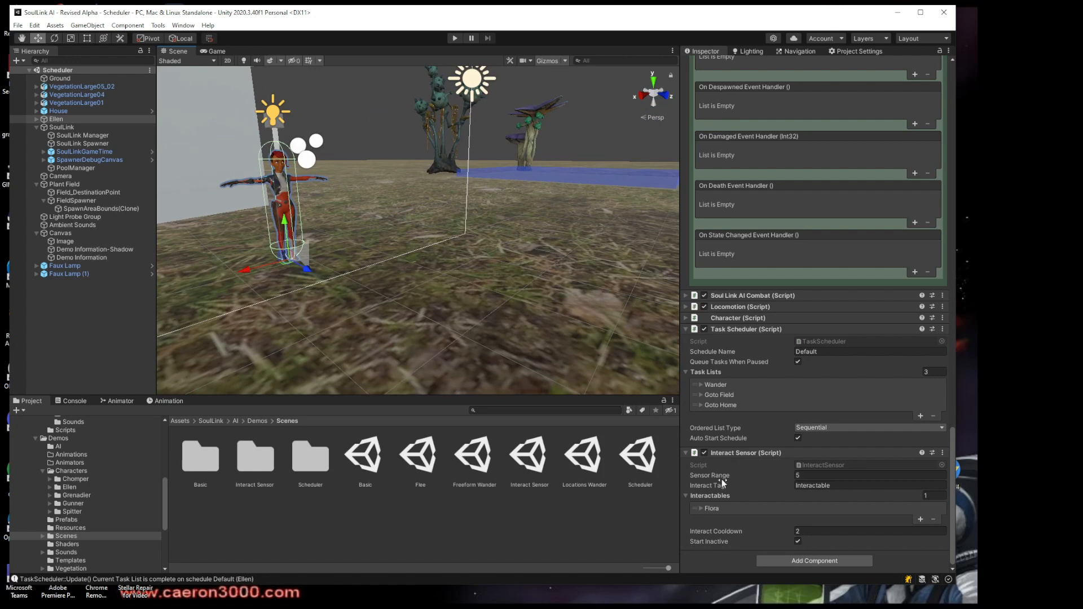
Examine the Interact Sensor's Interact Tag, expanded Flora interactable settings and Interact Cooldown
left_click(833, 486)
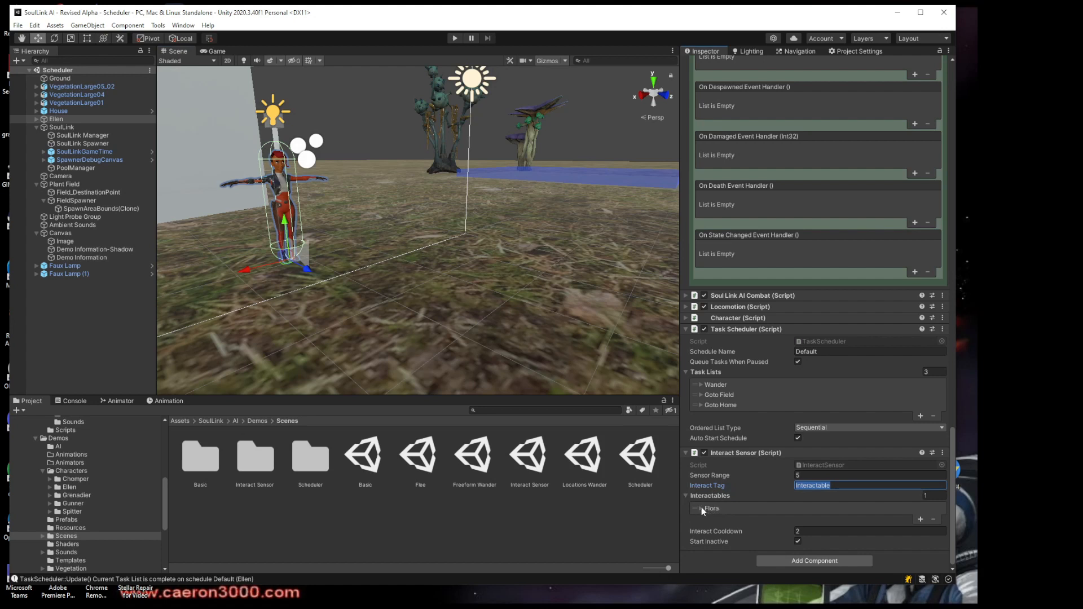
left_click(702, 507)
scroll(690, 520, "down", 3)
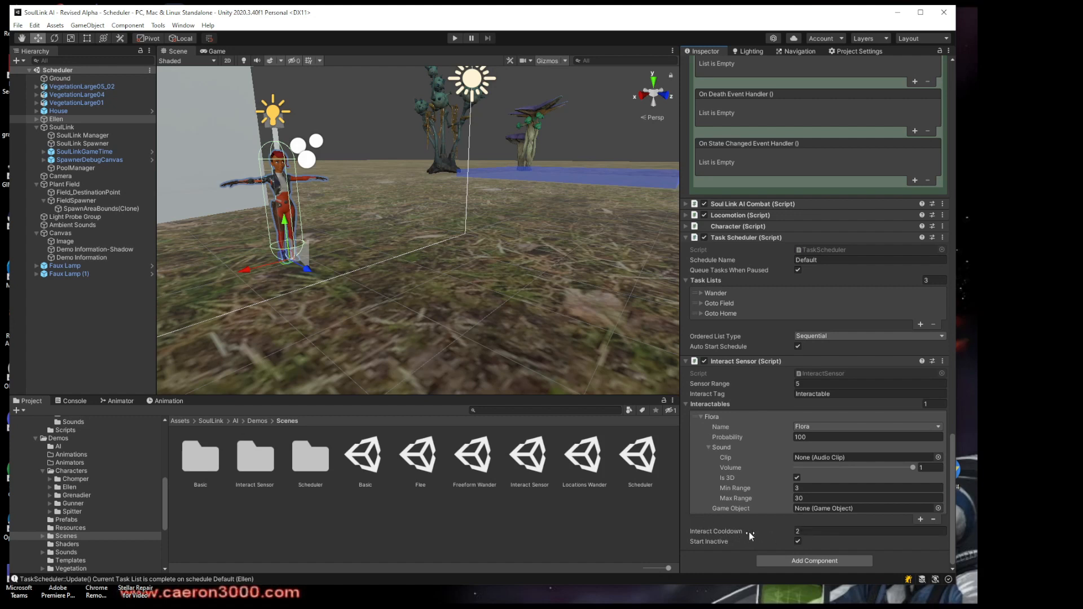
mouse_move(755, 533)
left_click(824, 531)
Review the components of SoulLink and its Manager, Spawner, GameTime and SpawnerDebugCanvas children, widening the component view for the spawner settings
left_click(90, 128)
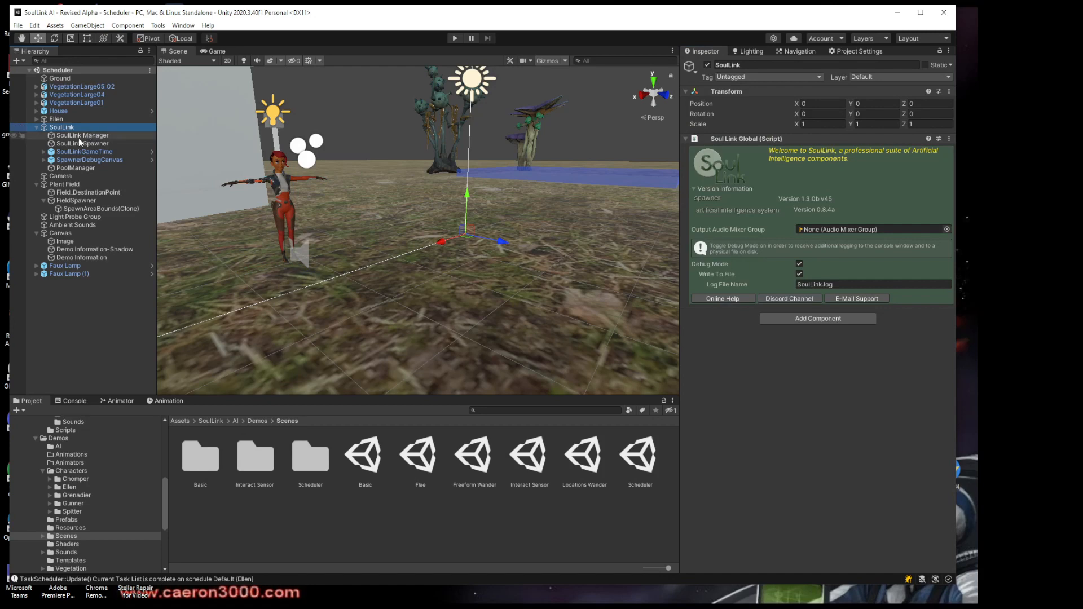
left_click(81, 137)
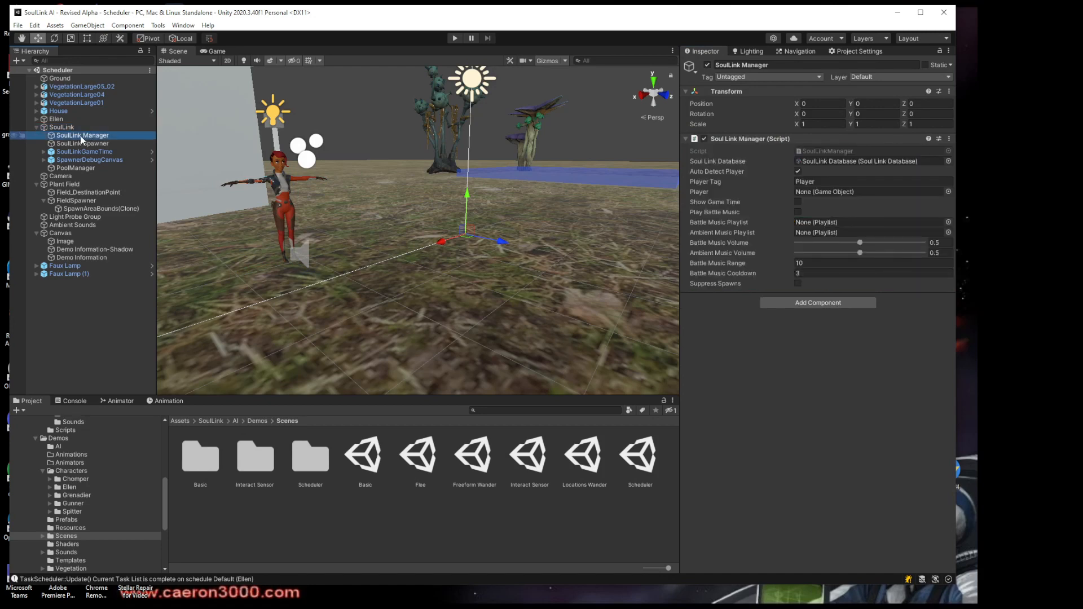
left_click(83, 144)
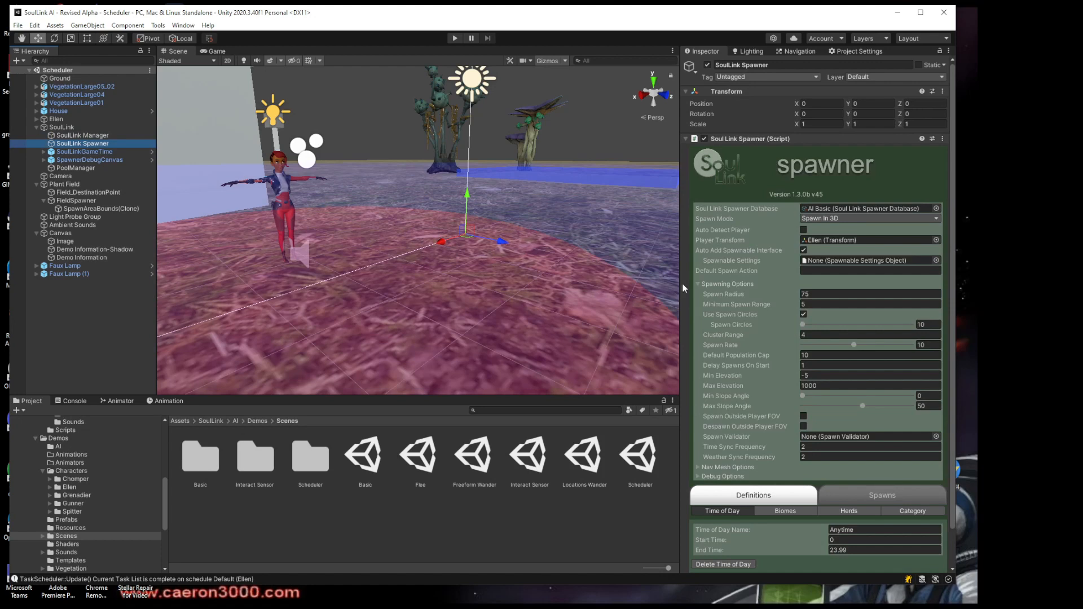
left_click_drag(682, 284, 638, 284)
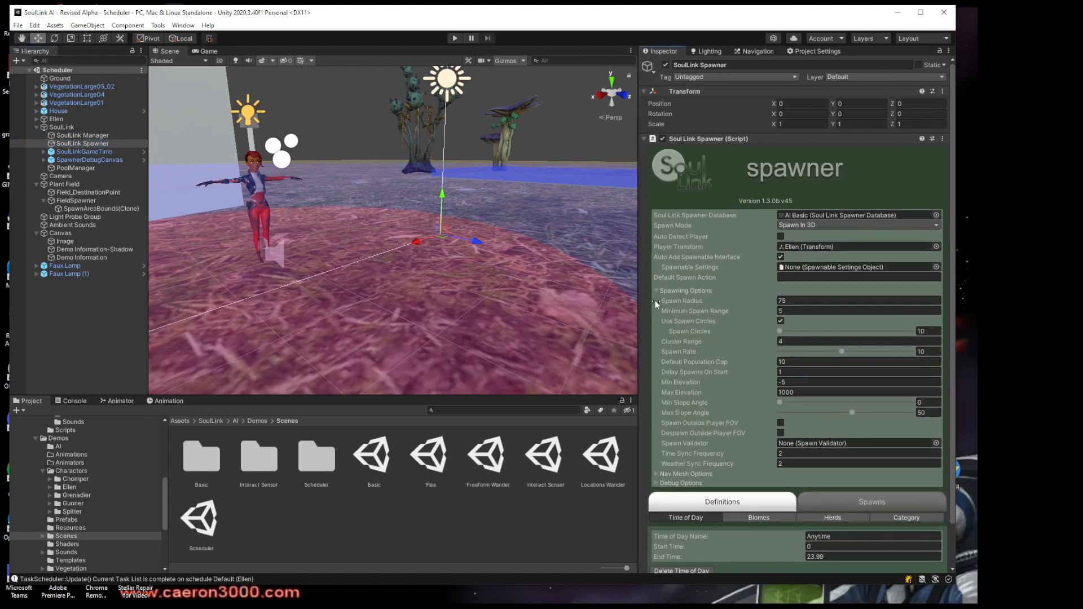
left_click(77, 152)
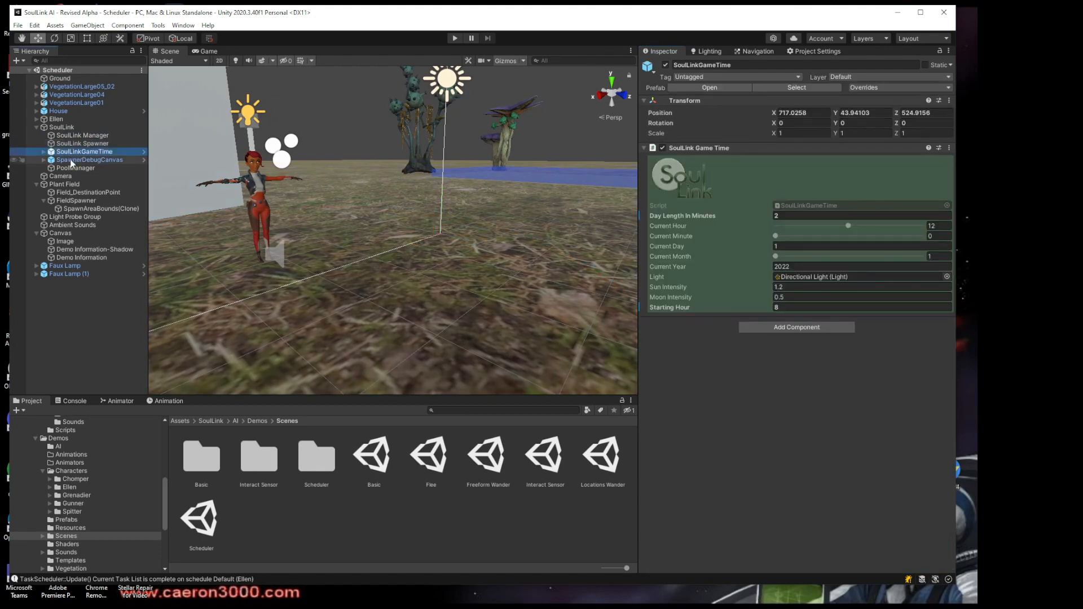
left_click(72, 161)
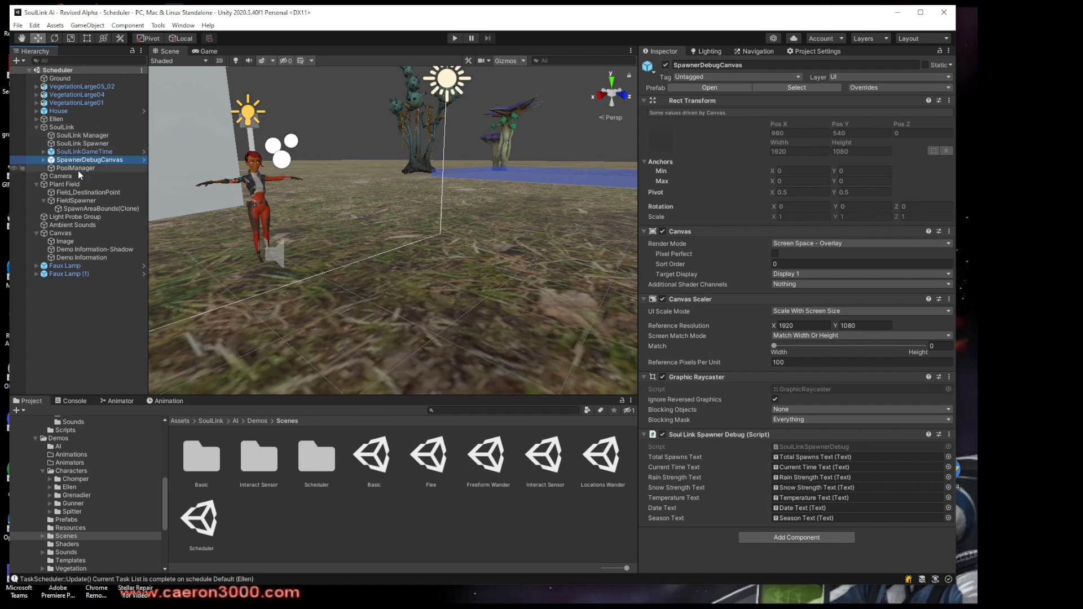
left_click(158, 25)
mouse_move(166, 37)
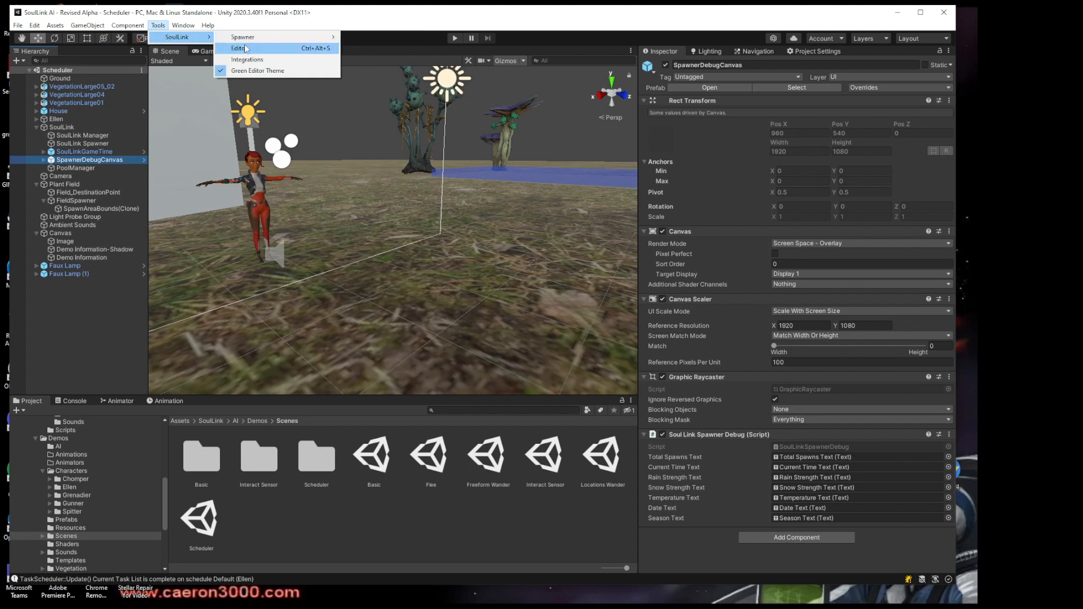
left_click(356, 22)
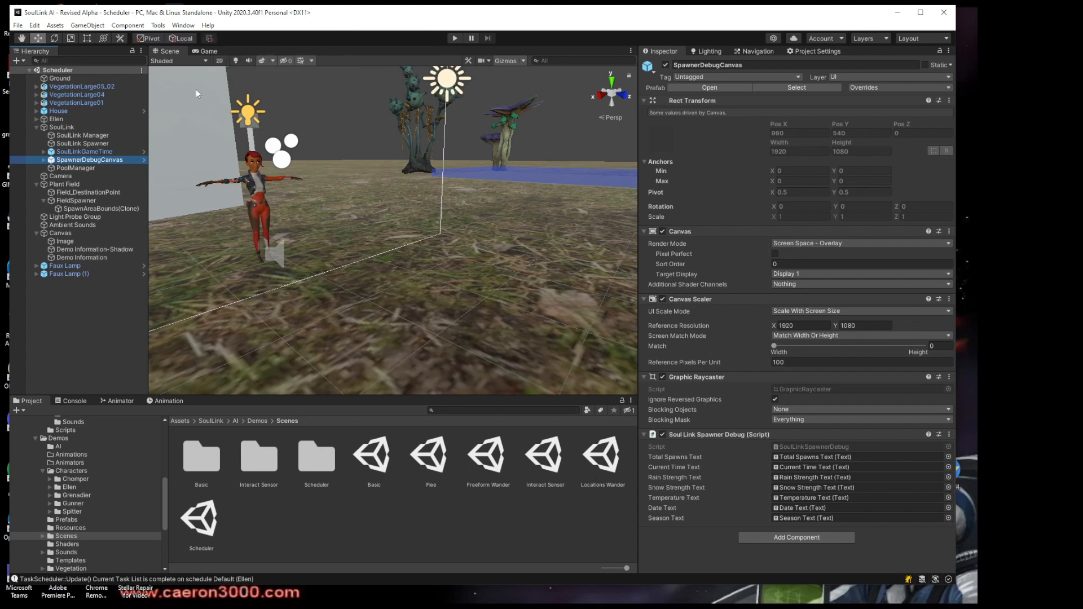
Select the Plant Field object and inspect its plane in the scene
right_click_drag(384, 169, 365, 202)
scroll(366, 201, "down", 10)
middle_click_drag(381, 203, 262, 275)
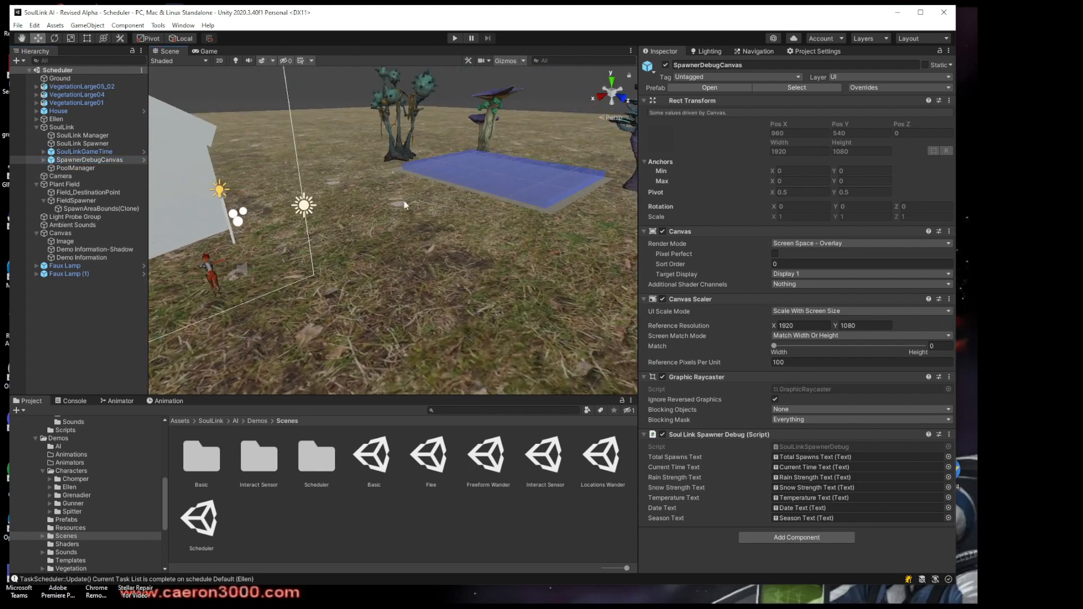
left_click(73, 183)
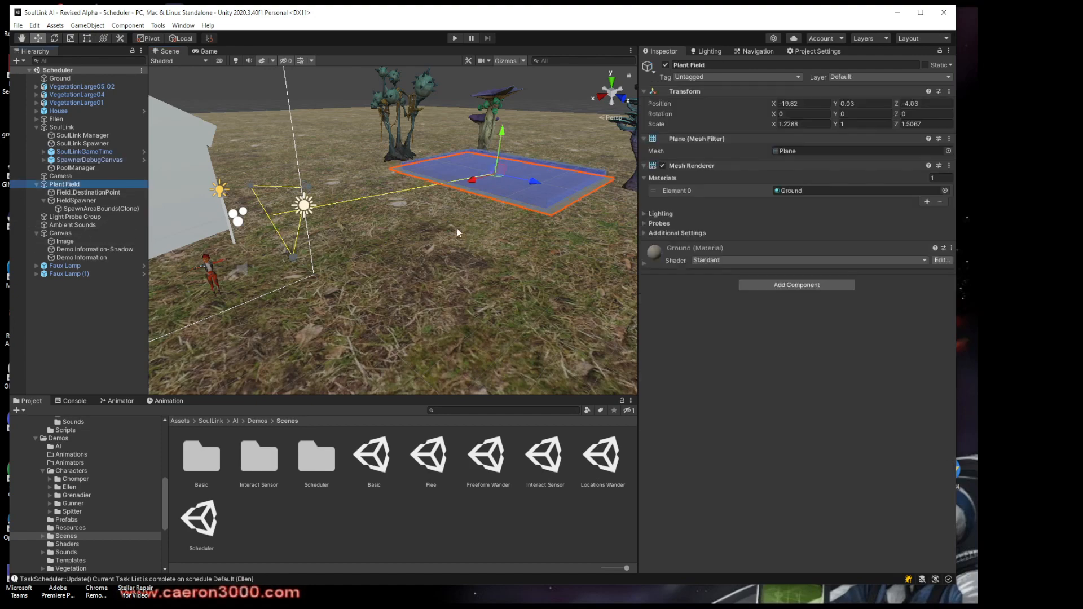
scroll(449, 196, "up", 10)
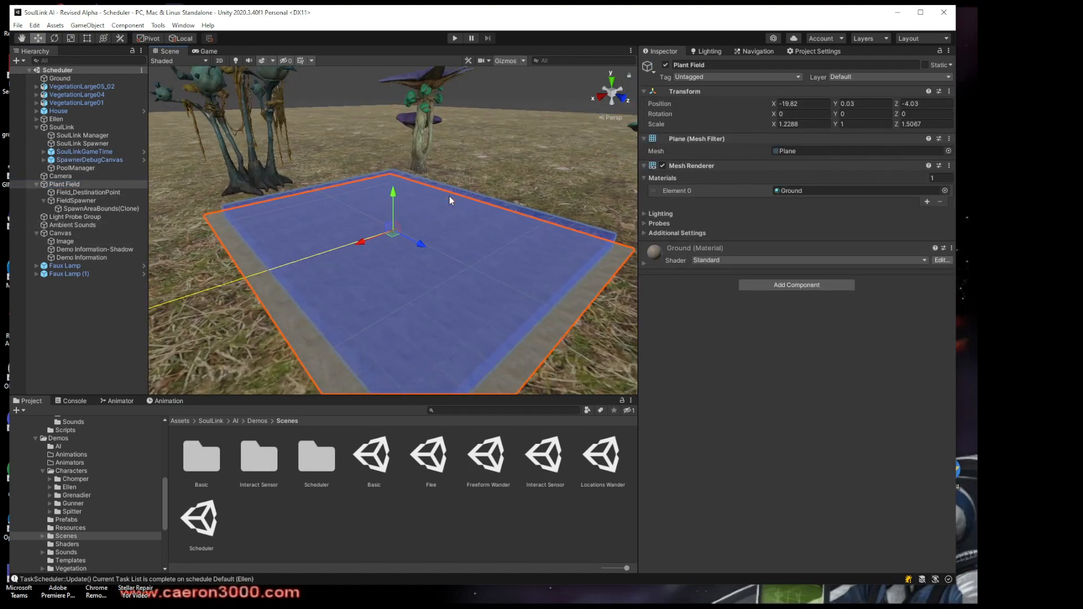
middle_click_drag(449, 195, 487, 148)
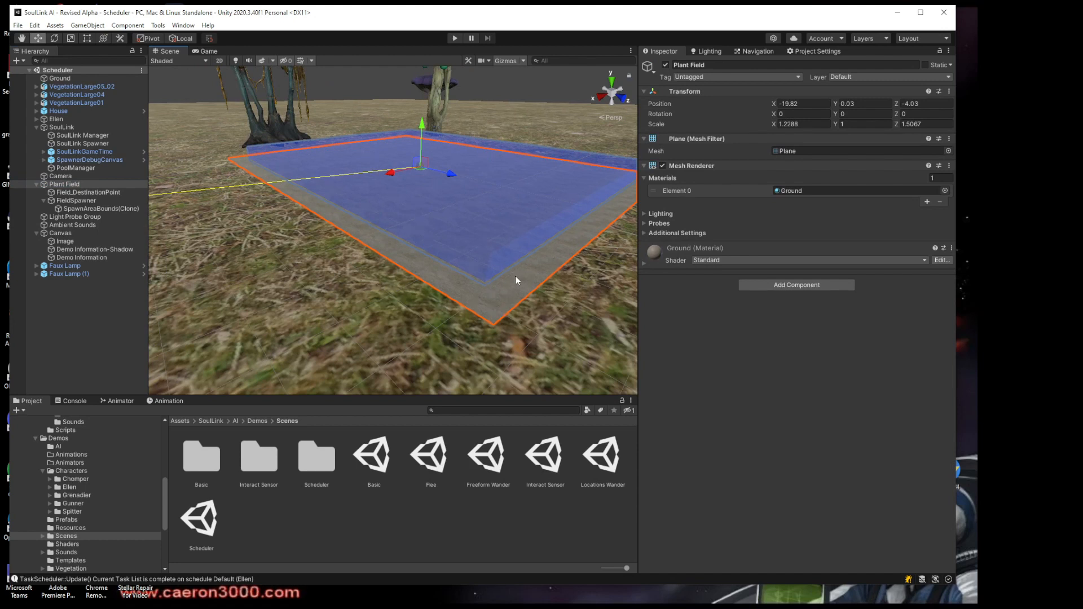
Select Field_DestinationPoint and inspect its location at the edge of the plant field
left_click(82, 193)
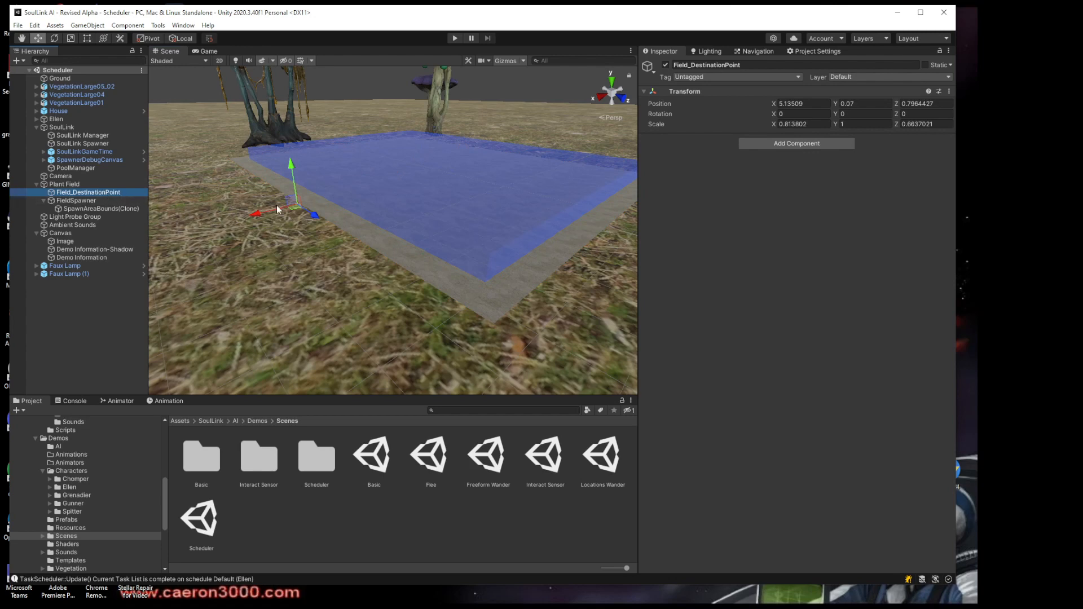
right_click_drag(370, 215, 325, 229)
middle_click_drag(370, 211, 350, 238)
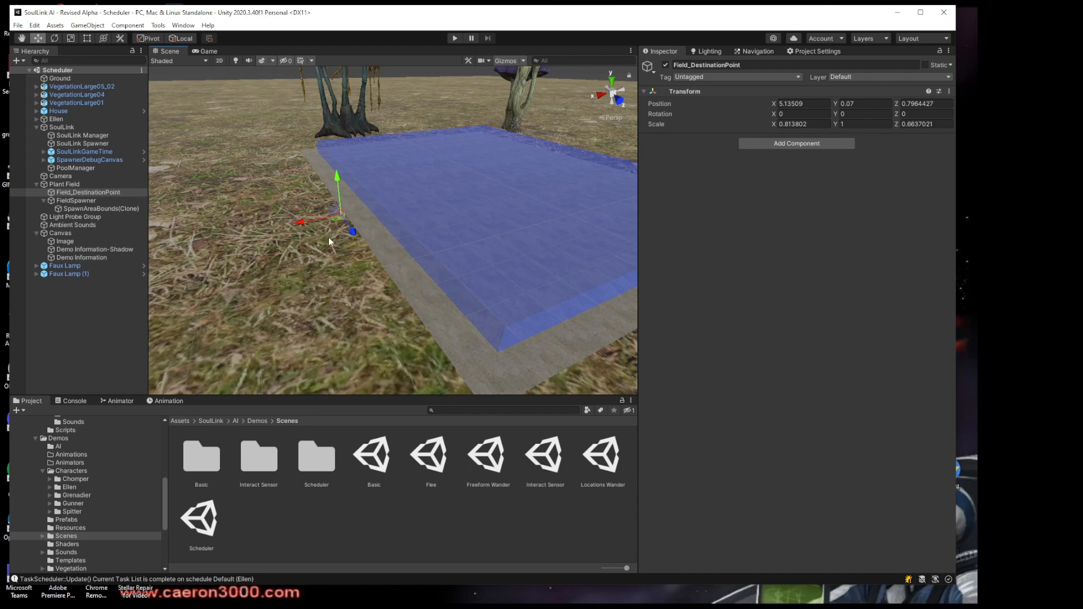
Select FieldSpawner and inspect its Spawn Area settings and bounds over the plant field
left_click(107, 200)
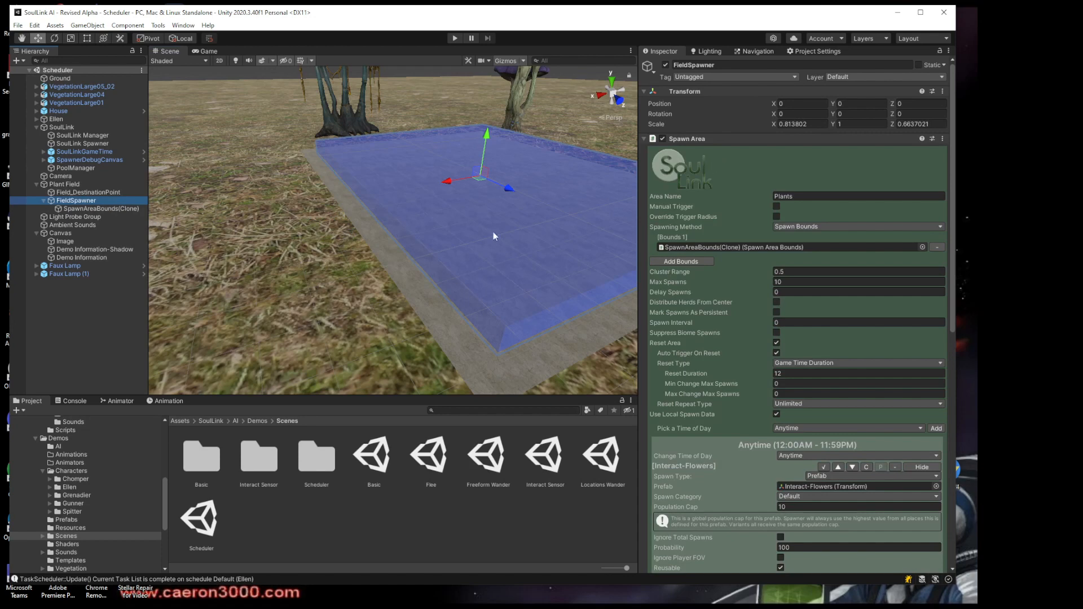
right_click_drag(424, 254, 449, 237)
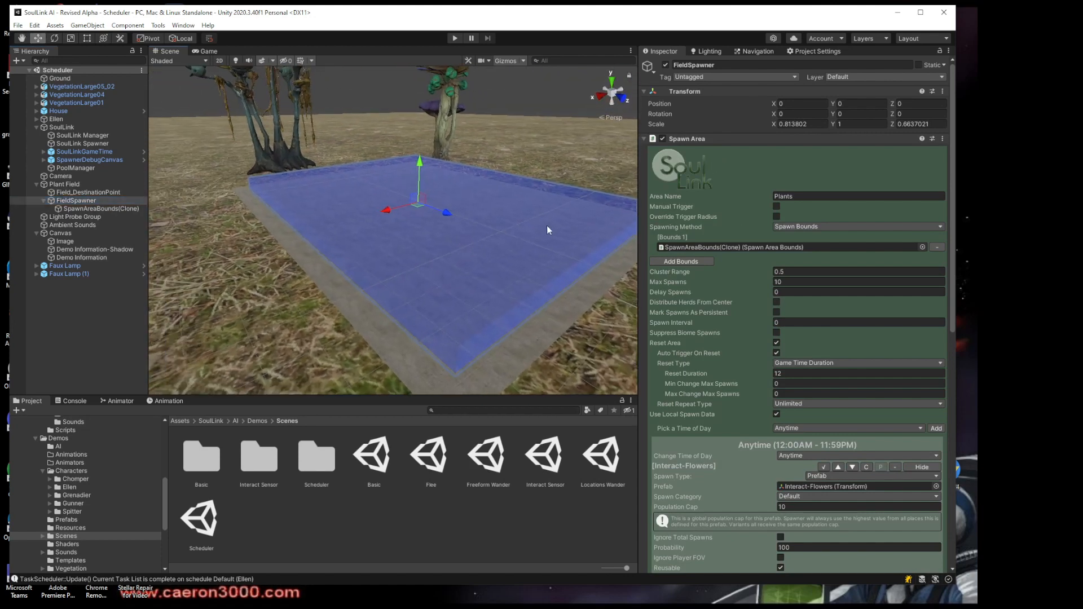
right_click_drag(554, 203, 501, 211)
middle_click_drag(524, 191, 440, 186)
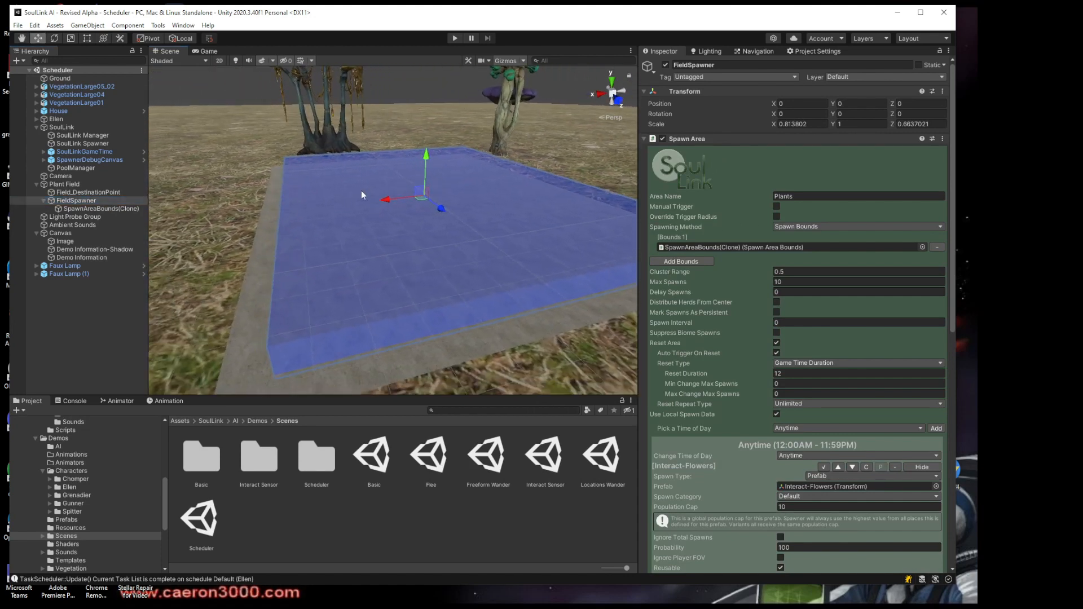
Review FieldSpawner's bounds, reset and spawn settings, and locate its Interact-Flowers prefab in the project
right_click_drag(345, 224, 479, 225)
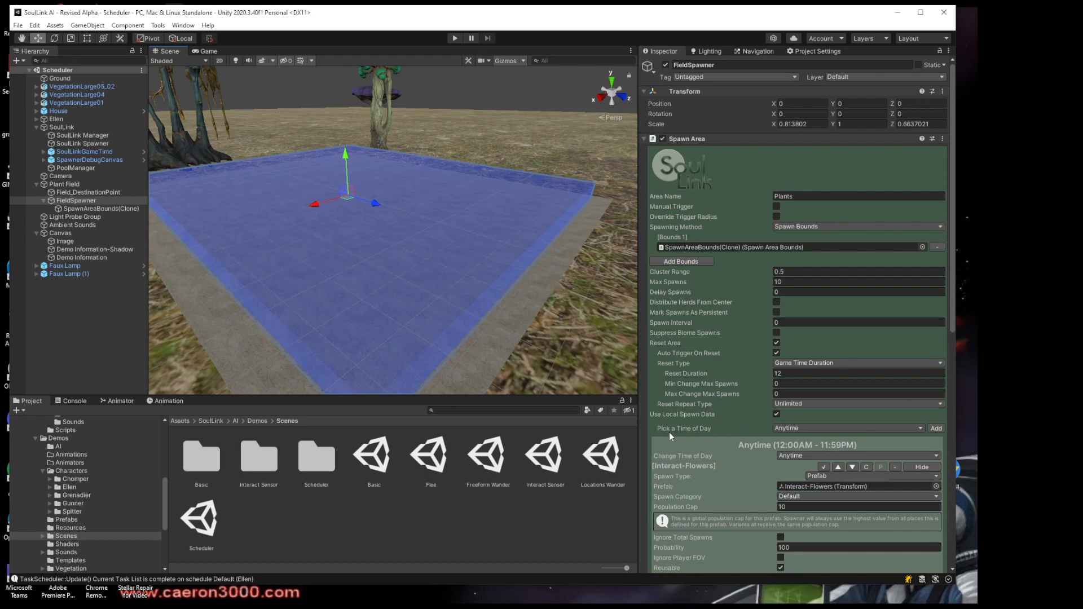
scroll(652, 429, "down", 5)
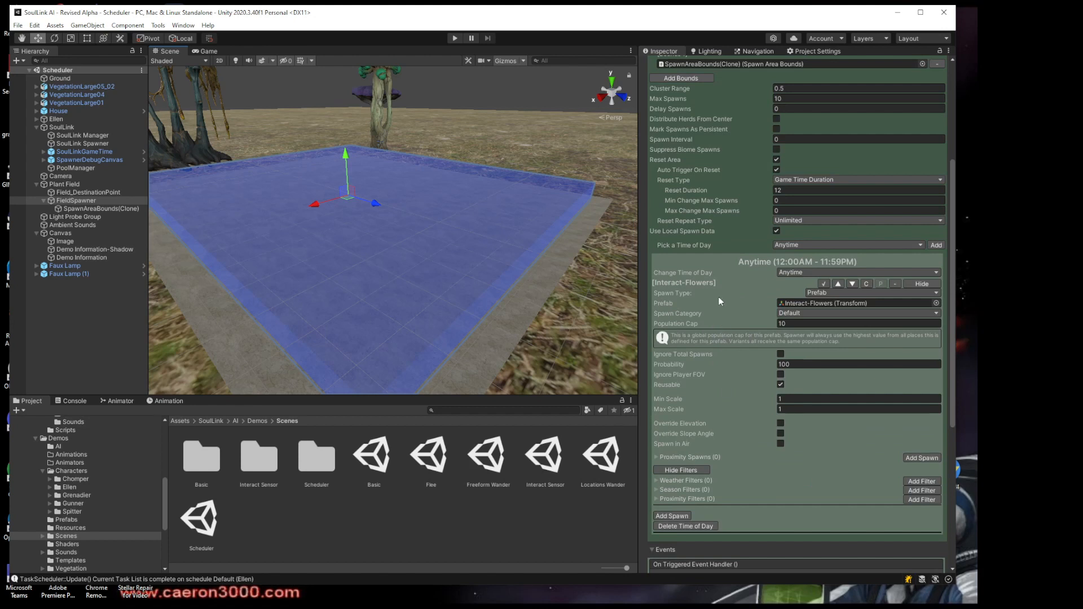
left_click(803, 303)
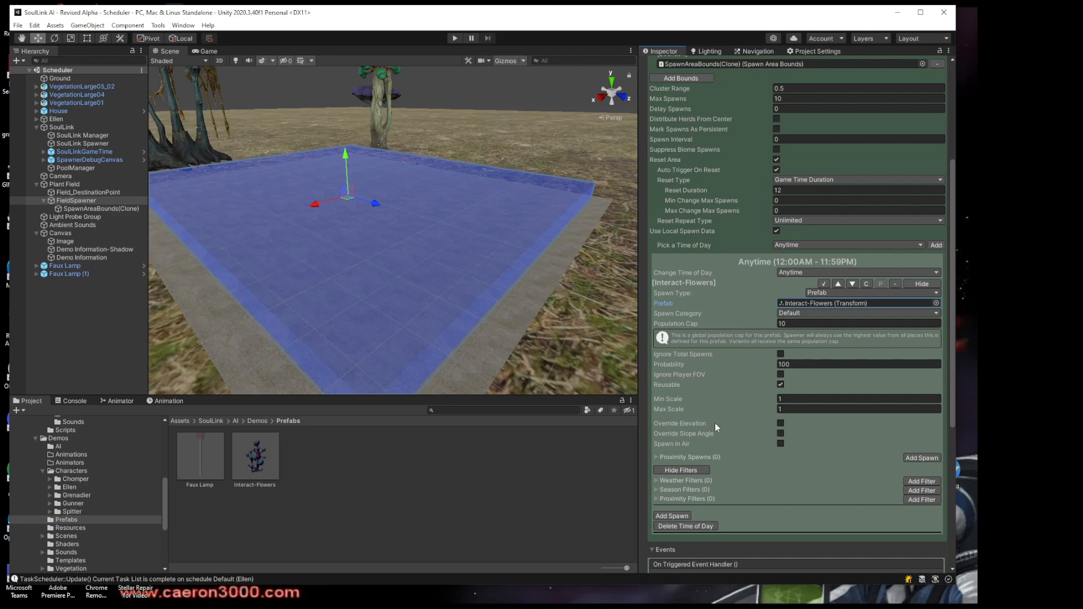
scroll(646, 431, "up", 5)
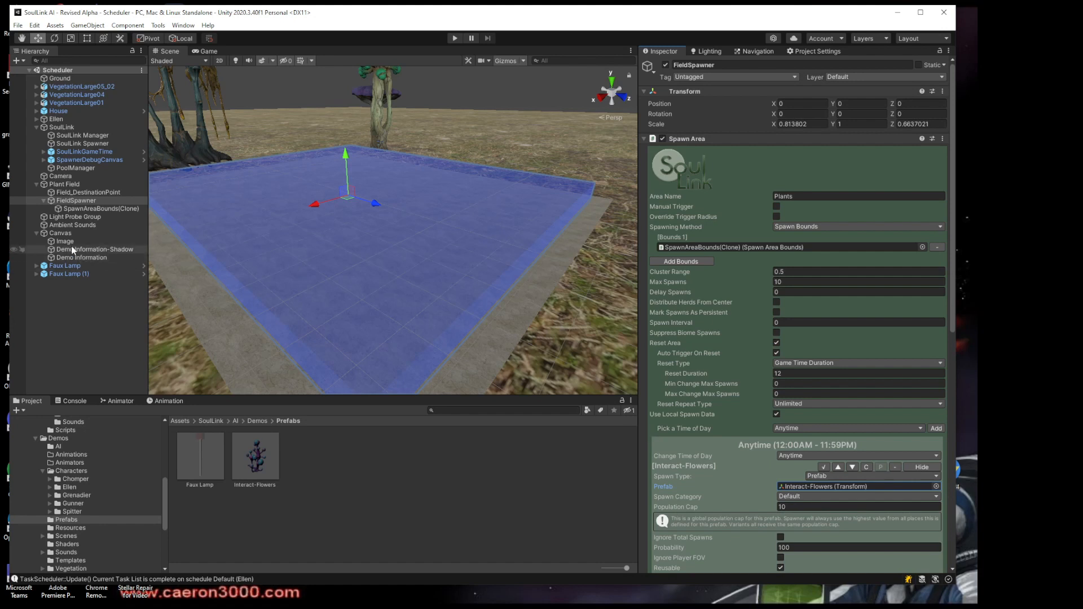
Inspect the Ambient Sounds audio source, locate its nature-ambience clip in the project and preview the sound
left_click(65, 226)
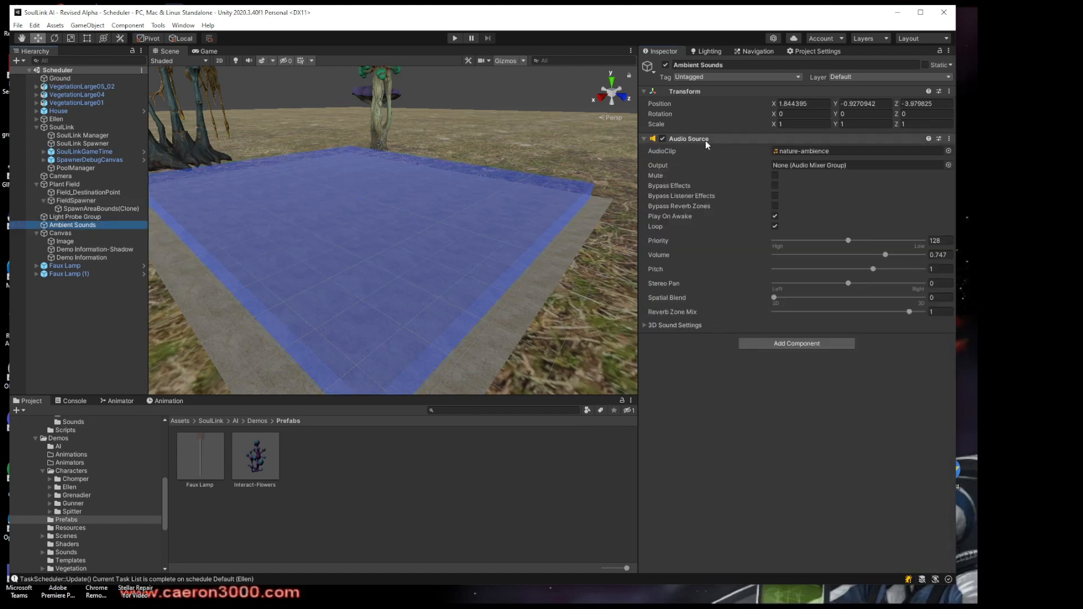
left_click(807, 150)
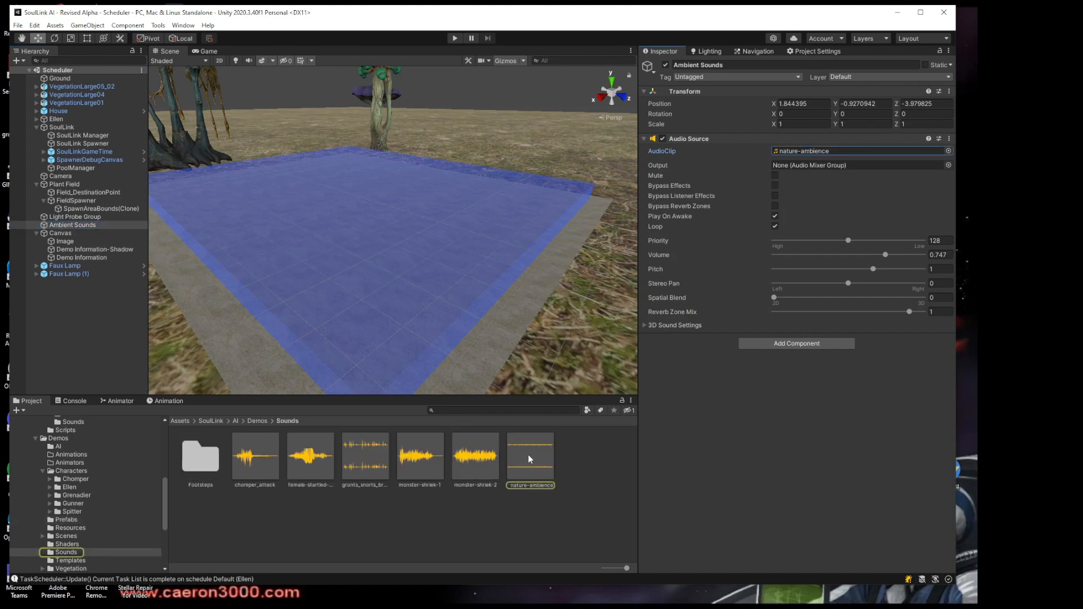
left_click(914, 398)
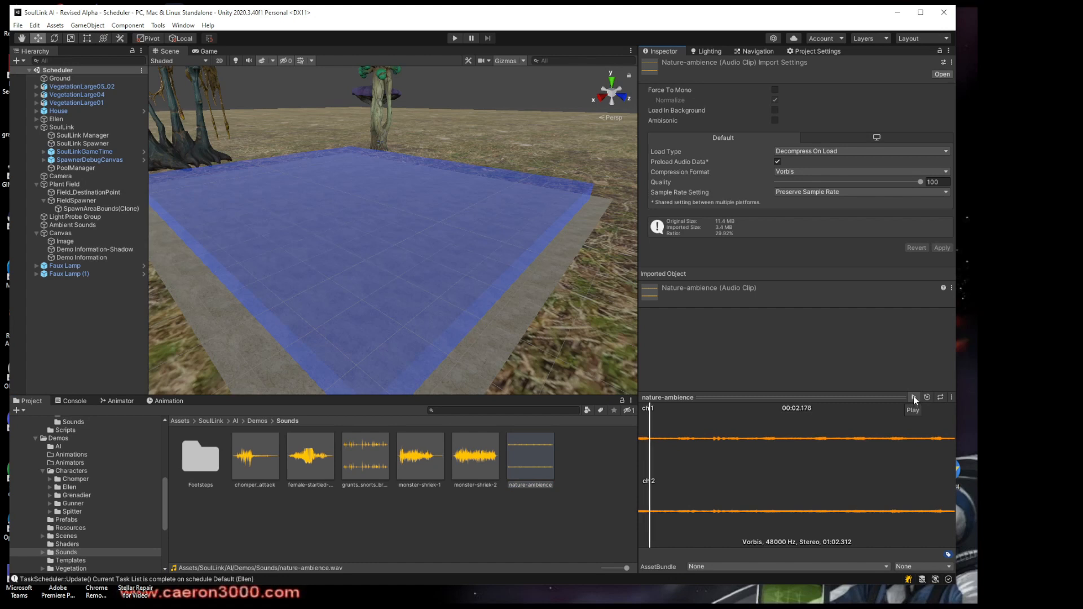
left_click(913, 397)
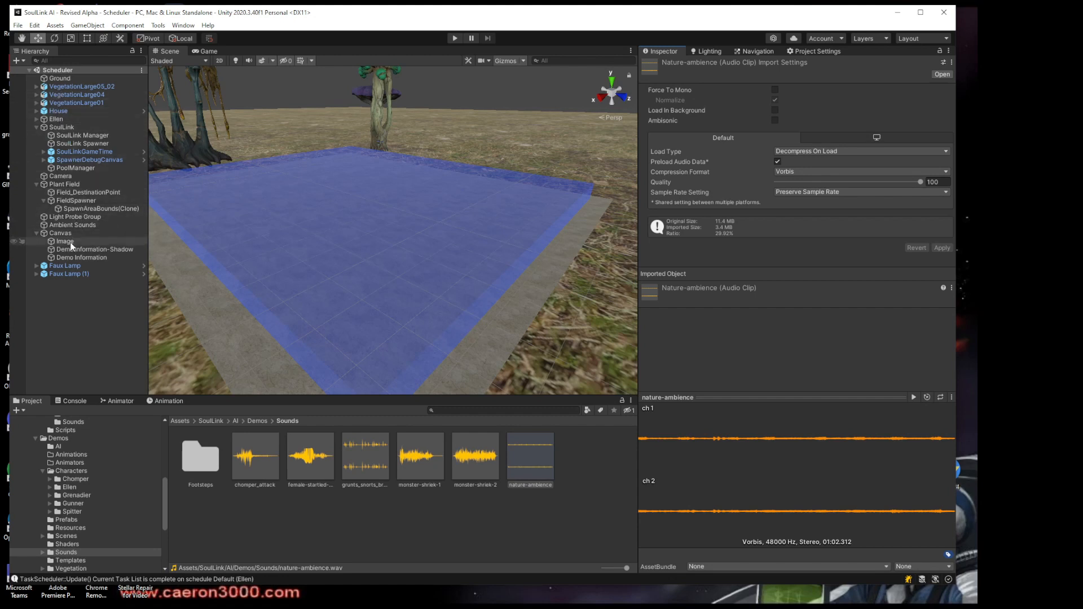
Frame the first Faux Lamp beside the house and examine its Lamp Control turn-on and turn-off hours
left_click(66, 265)
key("f")
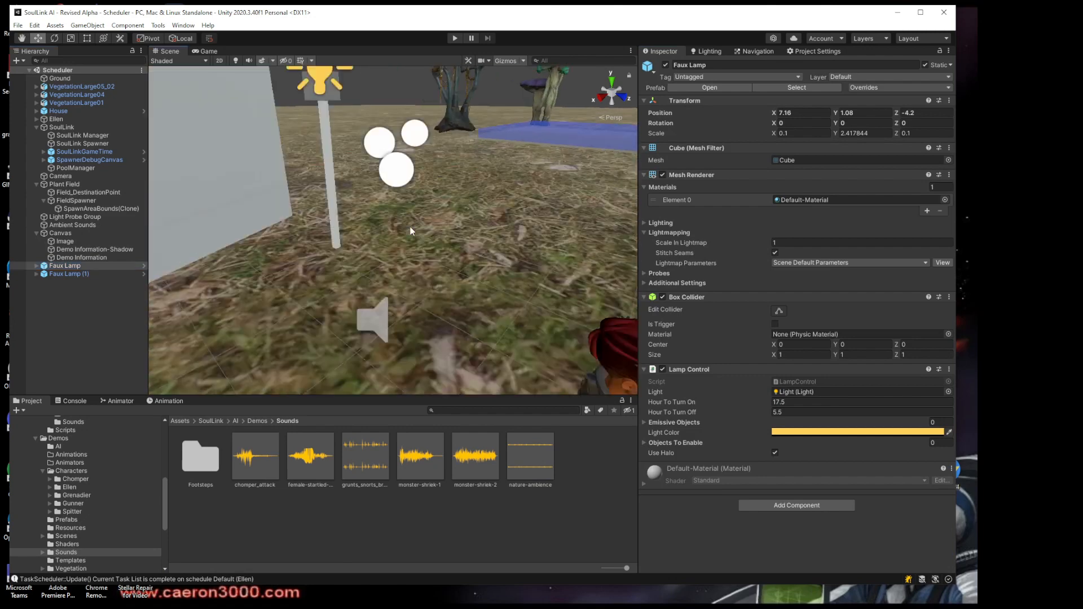
middle_click_drag(517, 193, 517, 287)
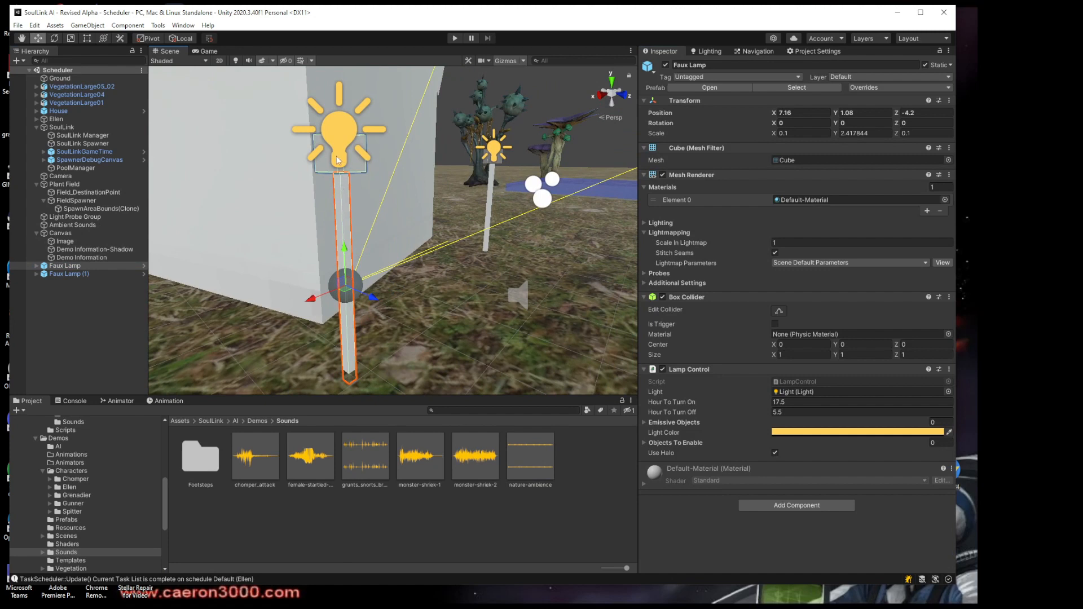
middle_click_drag(361, 155, 372, 194)
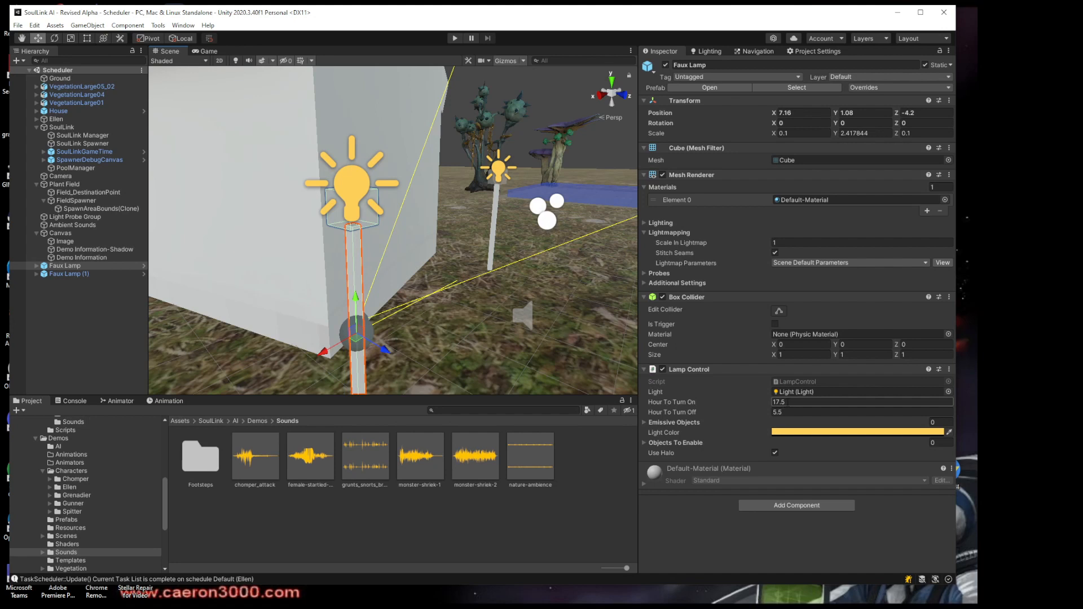
left_click(788, 401)
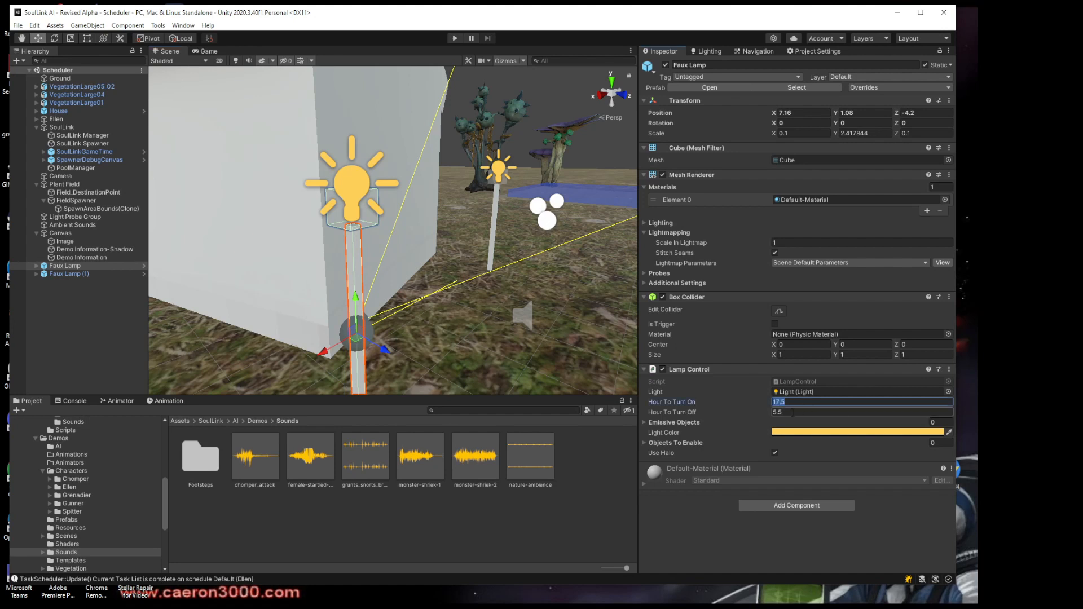
left_click(806, 412)
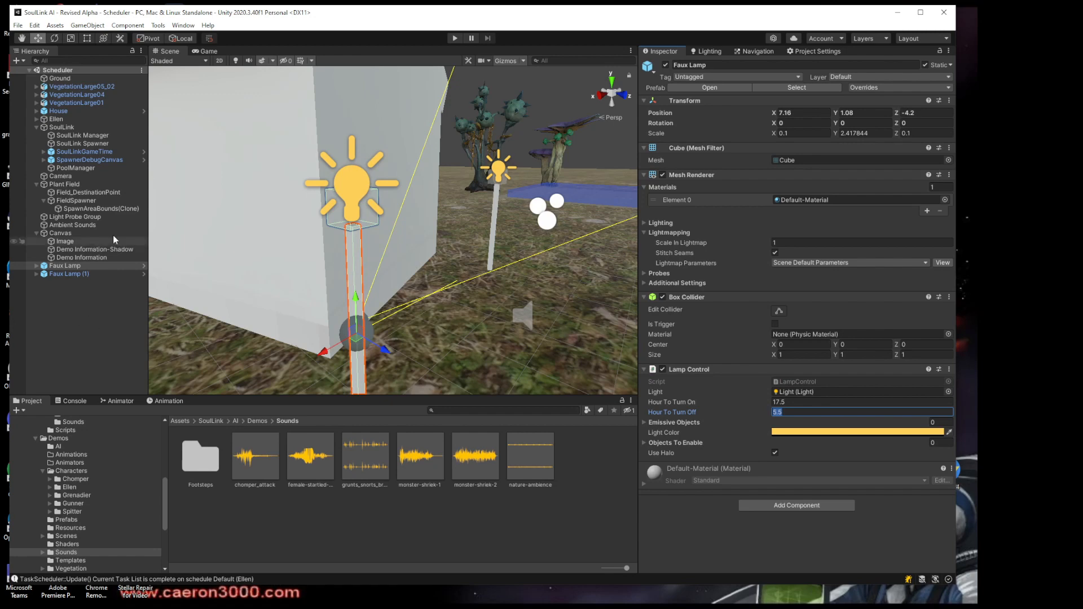
Select SoulLink Spawner and inspect its spawn range around Ellen in relation to the plant field
left_click(73, 144)
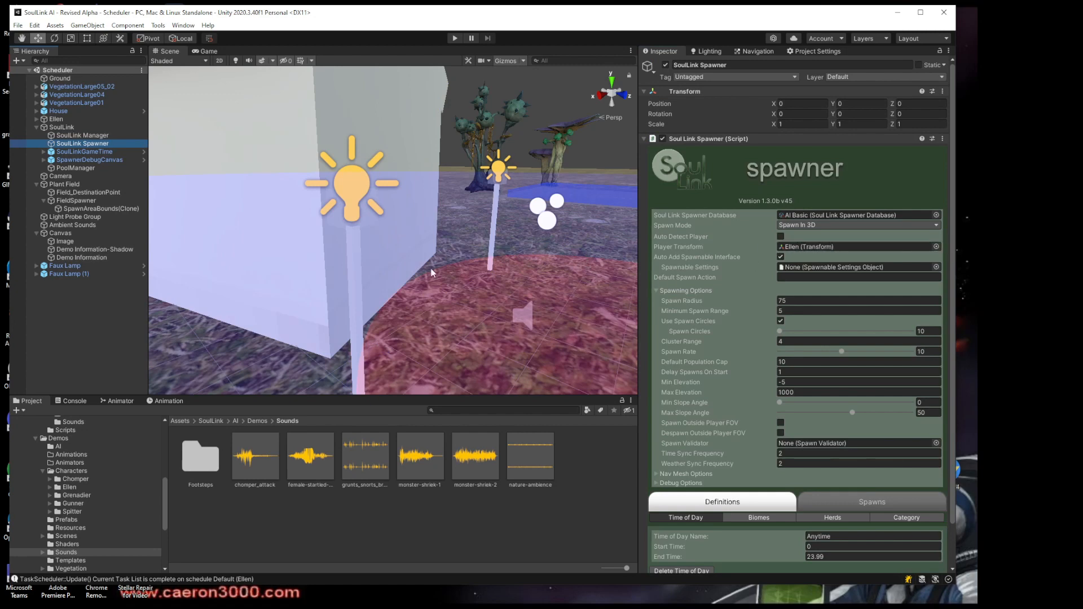
right_click_drag(432, 270, 510, 259)
middle_click_drag(511, 259, 354, 262)
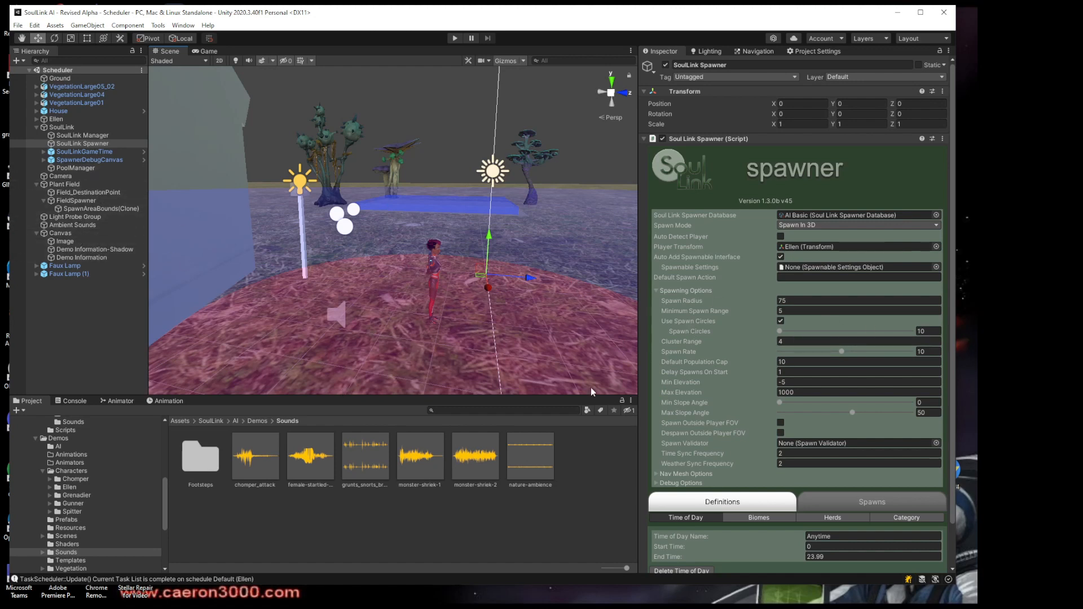
Locate the Interact-Flowers prefab from FieldSpawner's spawn entry and select it to inspect its root components
left_click(76, 201)
left_click(807, 486)
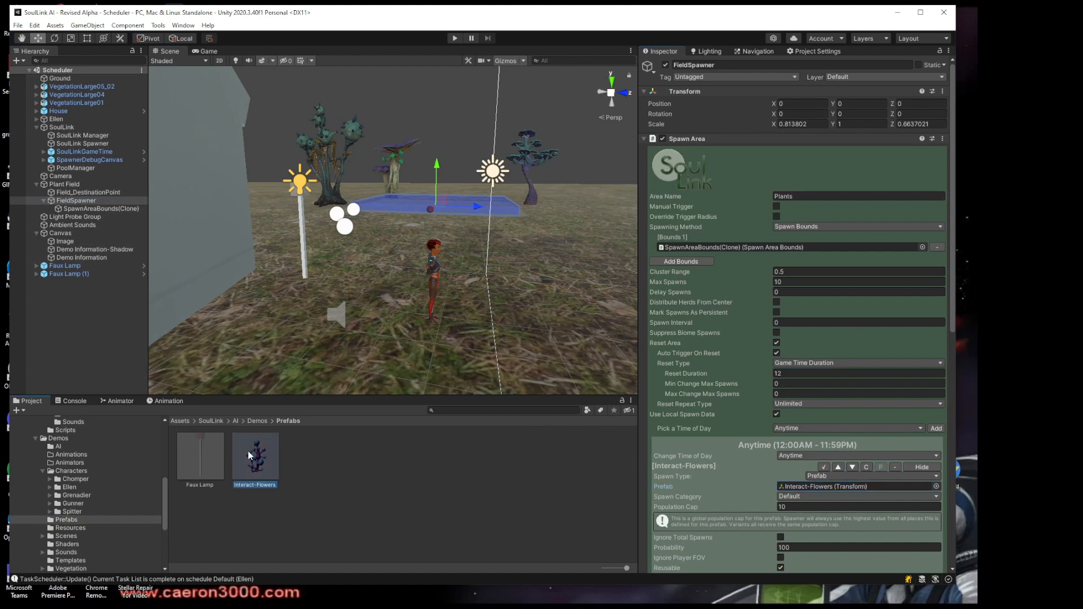
left_click(252, 456)
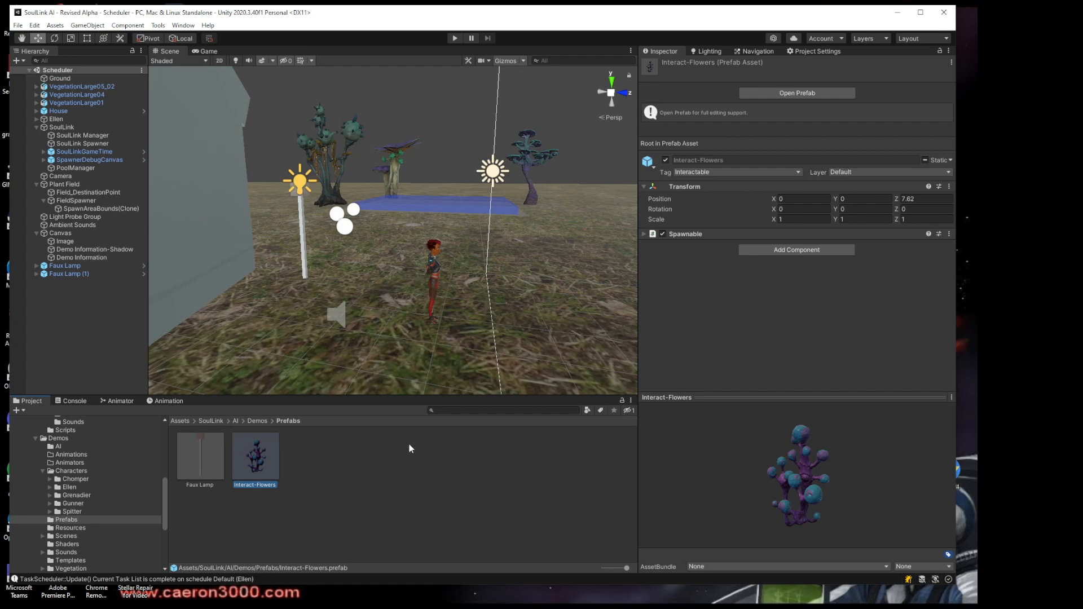
Search the project for "Interact" and select the Interact prefab in its Core Prefabs folder
left_click(451, 410)
type("Interact")
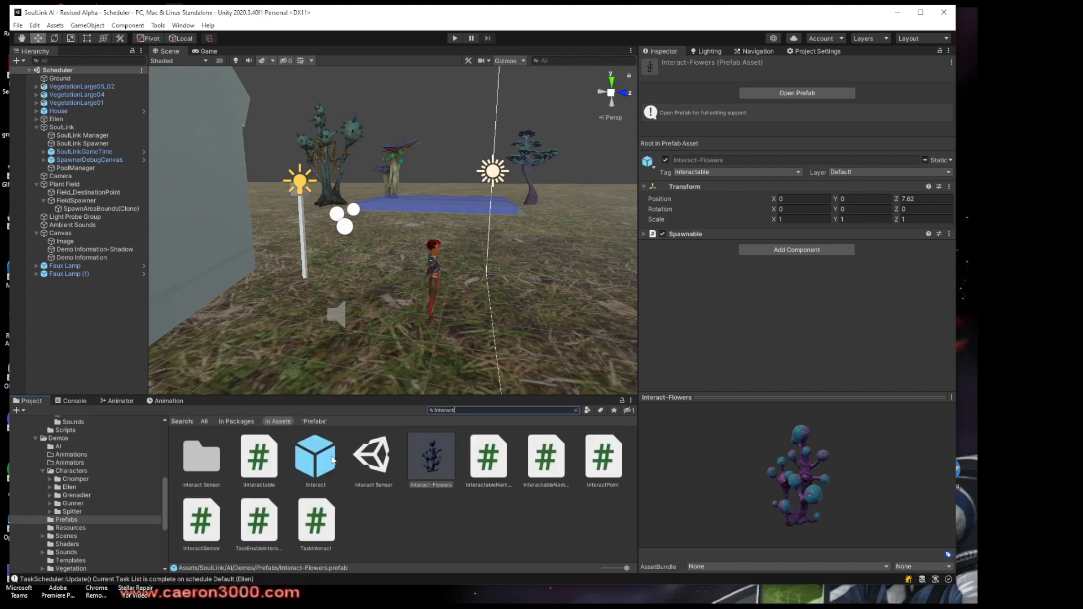
left_click(332, 460)
left_click(576, 410)
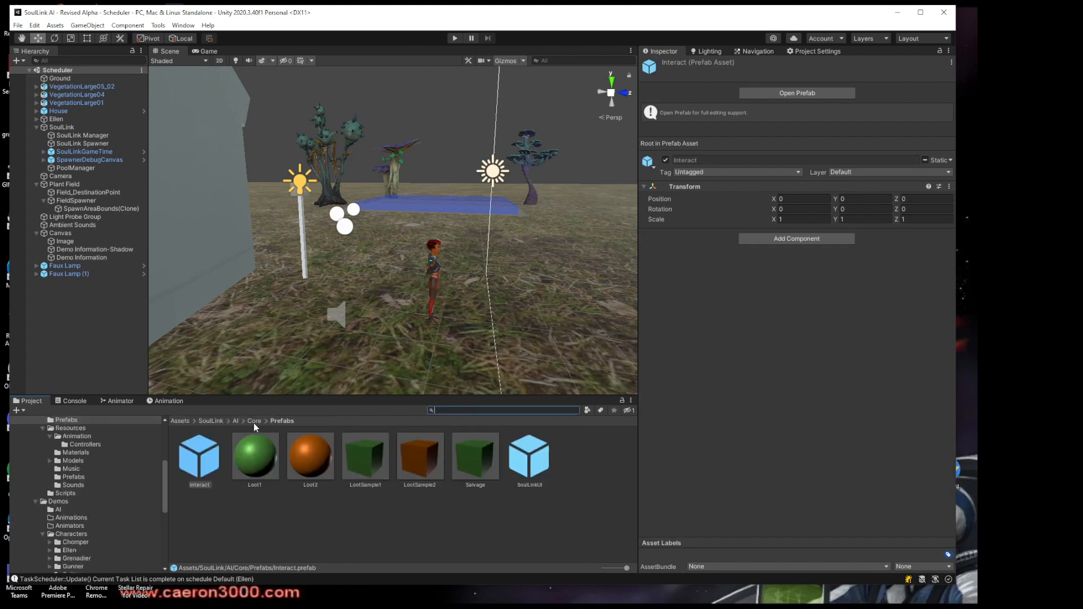
left_click(215, 494)
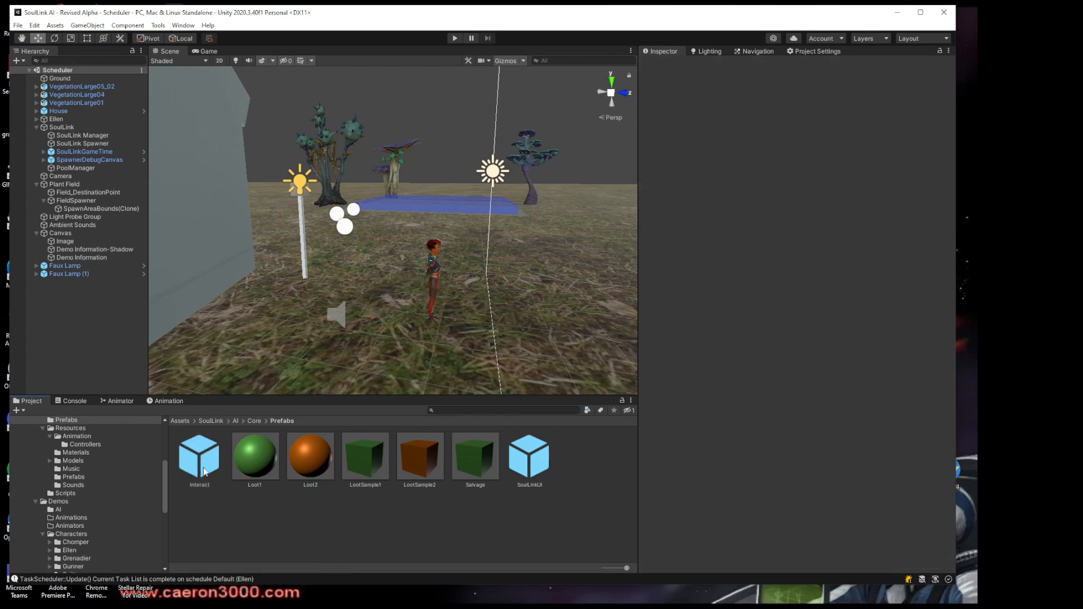
left_click(204, 468)
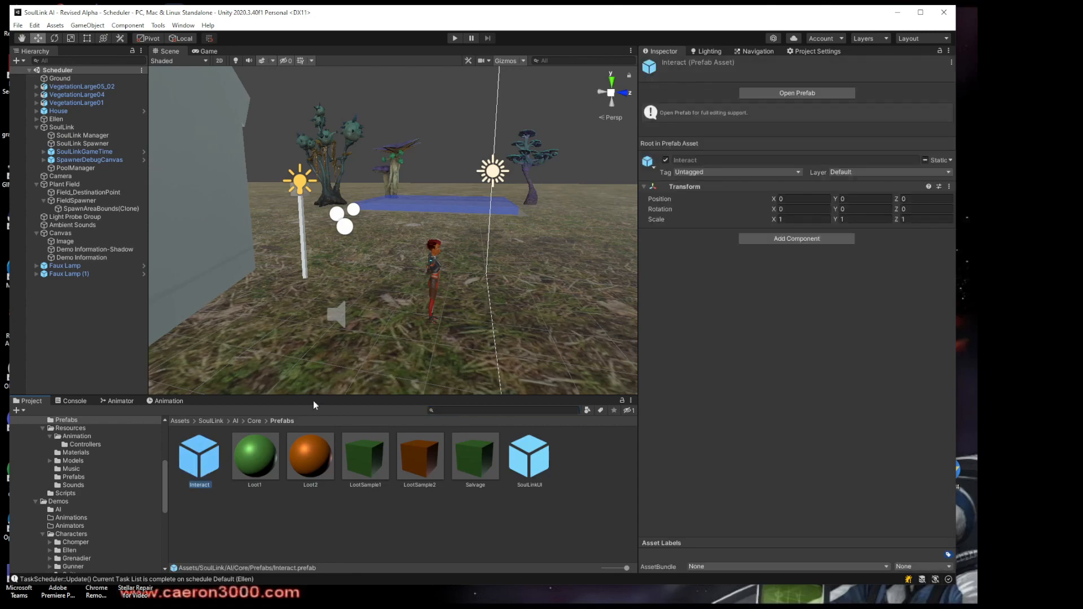
Open the Interact prefab, review InteractName's components and its State1 and State2 children, and return to the Scheduler scene
left_click(769, 95)
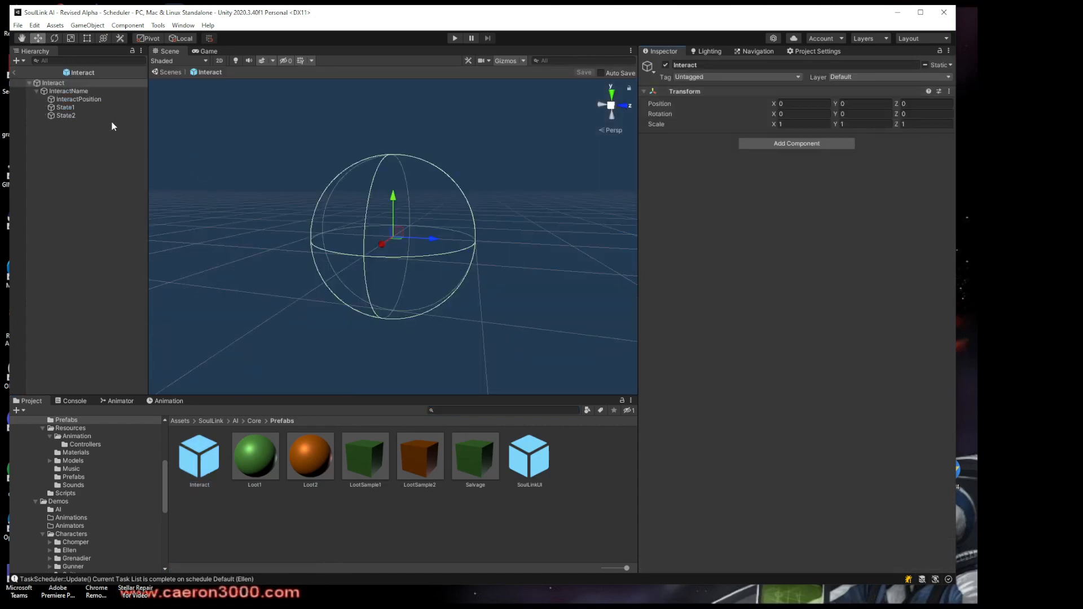
left_click(69, 91)
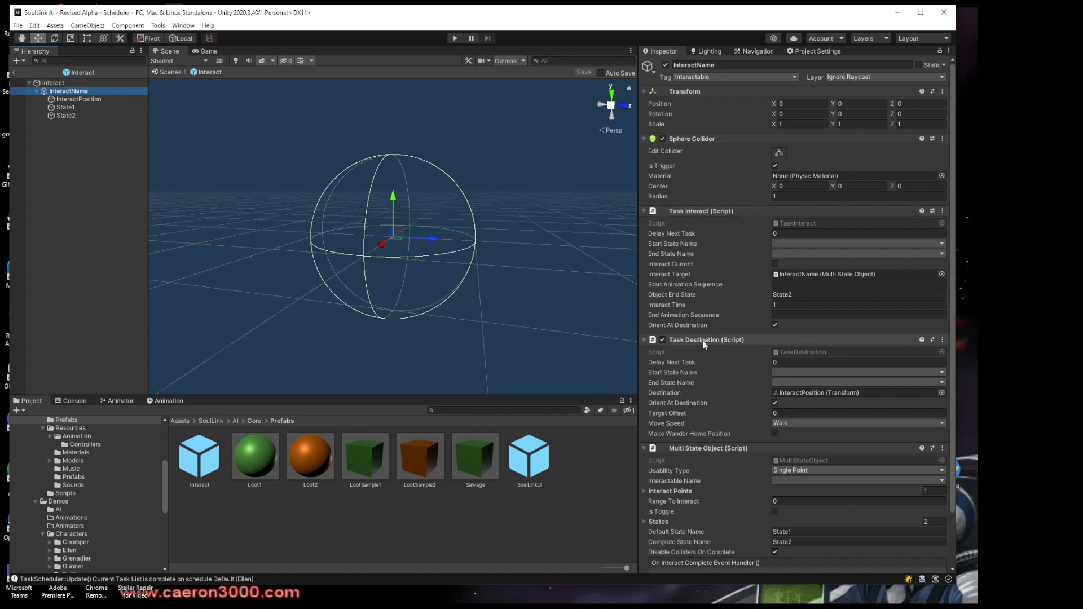
scroll(699, 446, "down", 2)
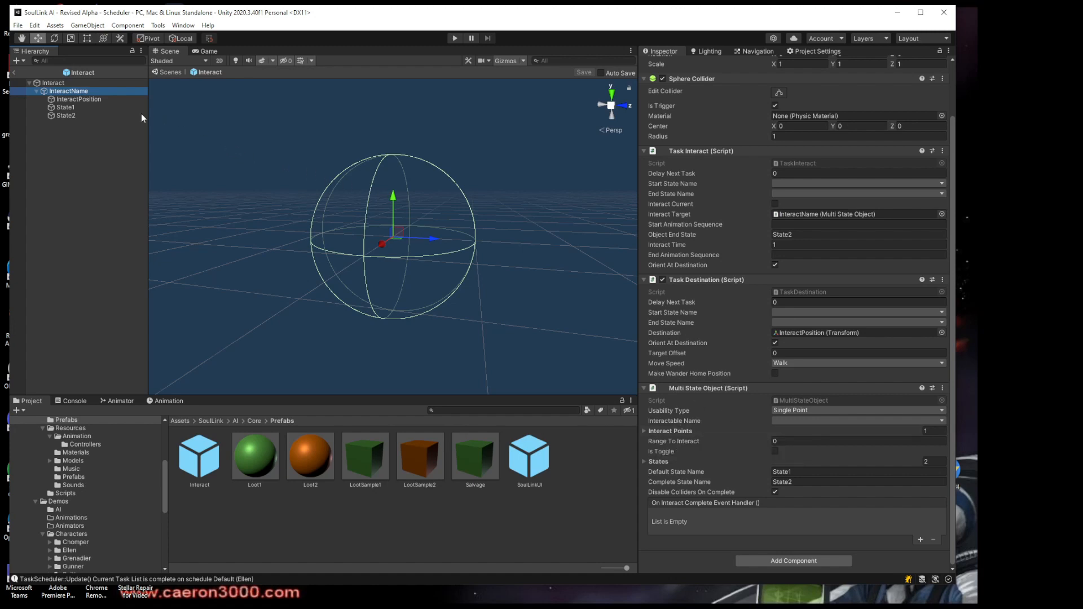
left_click(69, 107)
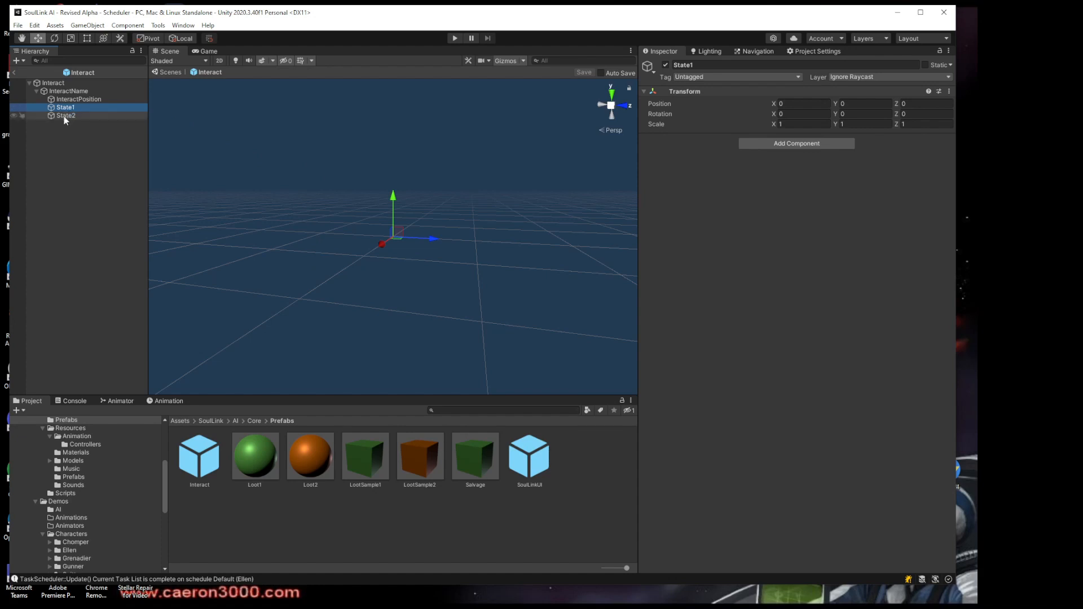
left_click(66, 115)
left_click(67, 108)
left_click(64, 115)
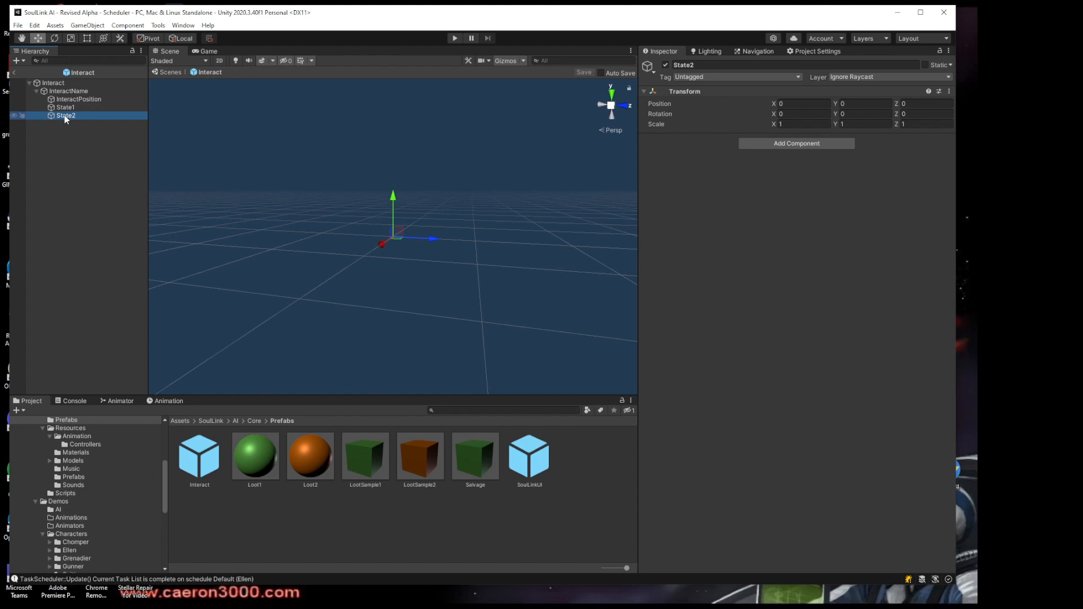
left_click(14, 72)
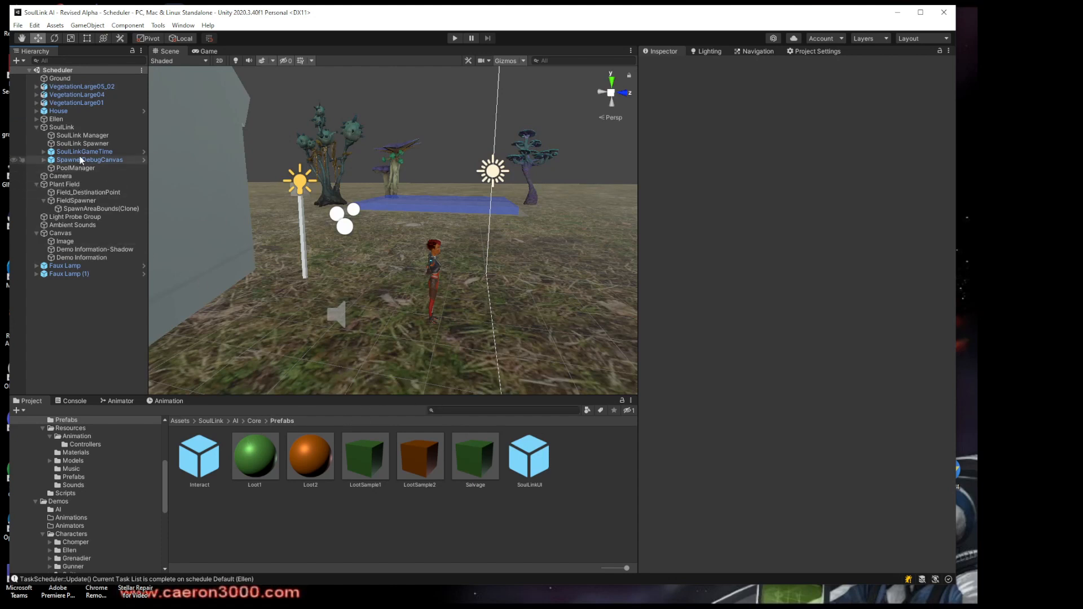
Locate the Interact-Flowers prefab through FieldSpawner's spawn entry and open it for editing
left_click(66, 200)
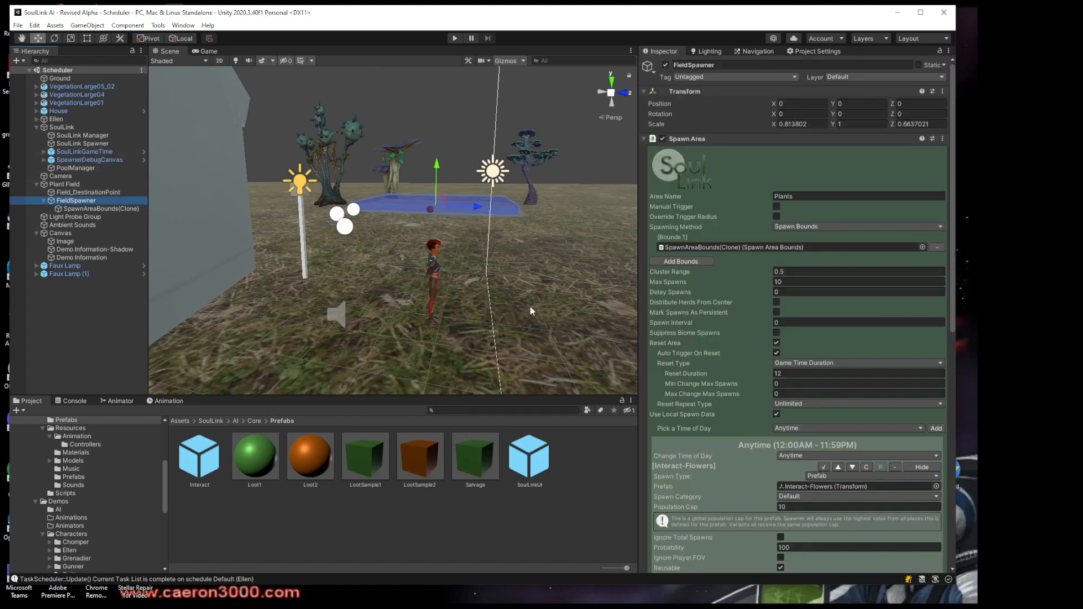
left_click(815, 486)
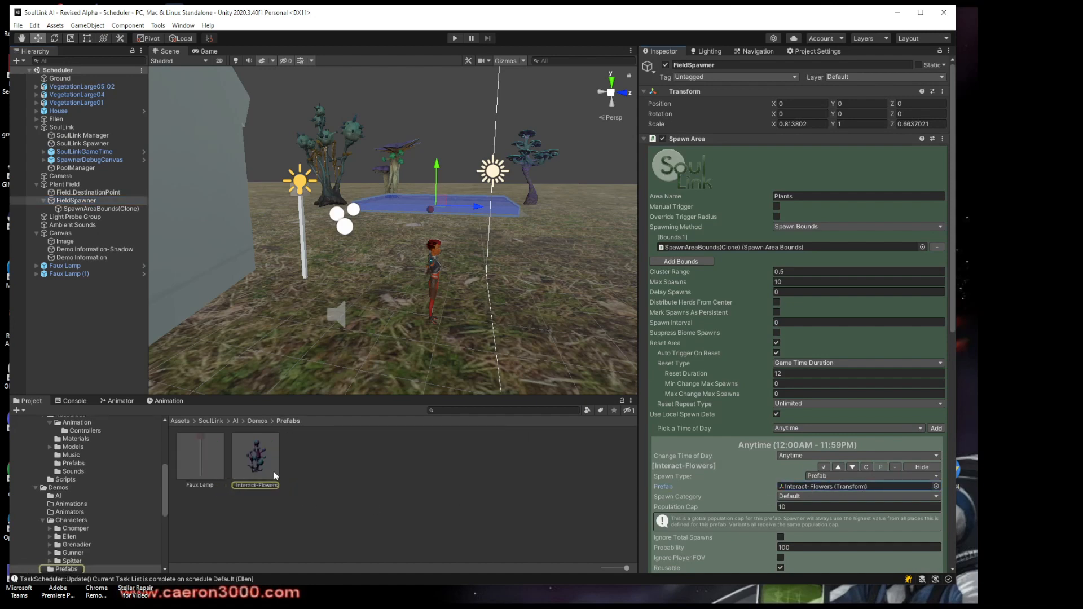
left_click(267, 466)
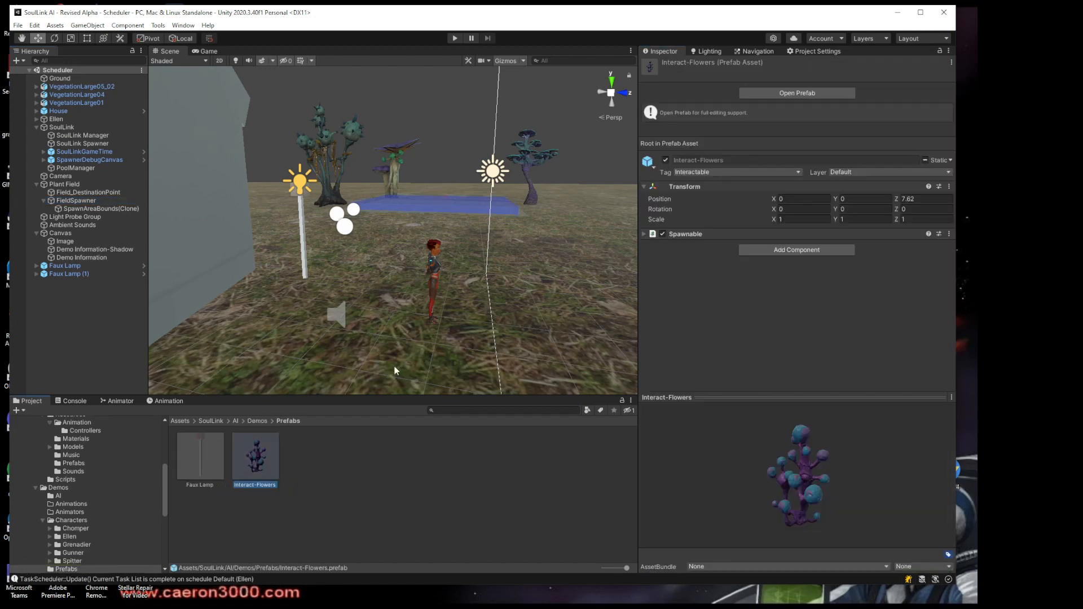
left_click(782, 96)
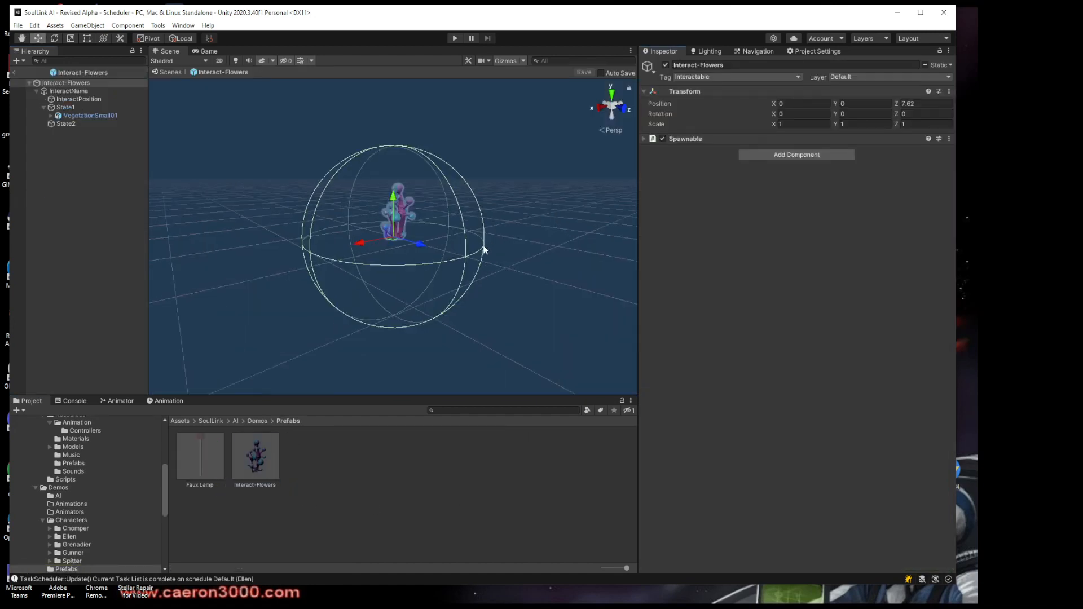
Select the VegetationSmall01 model under State1 and inspect the plant up close from different angles
scroll(483, 249, "up", 2)
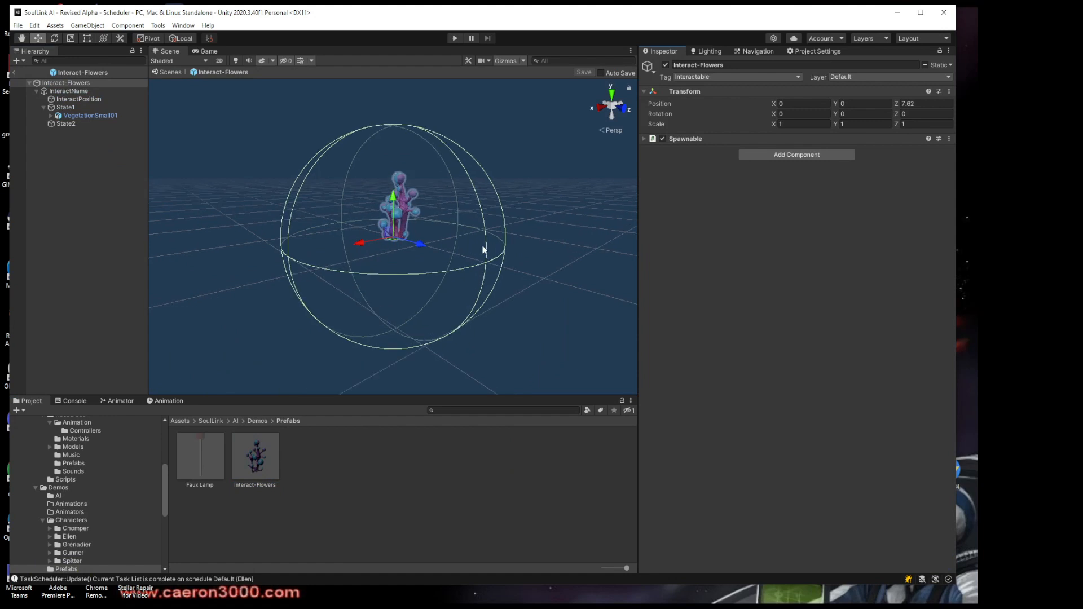
left_click(71, 108)
left_click(81, 116)
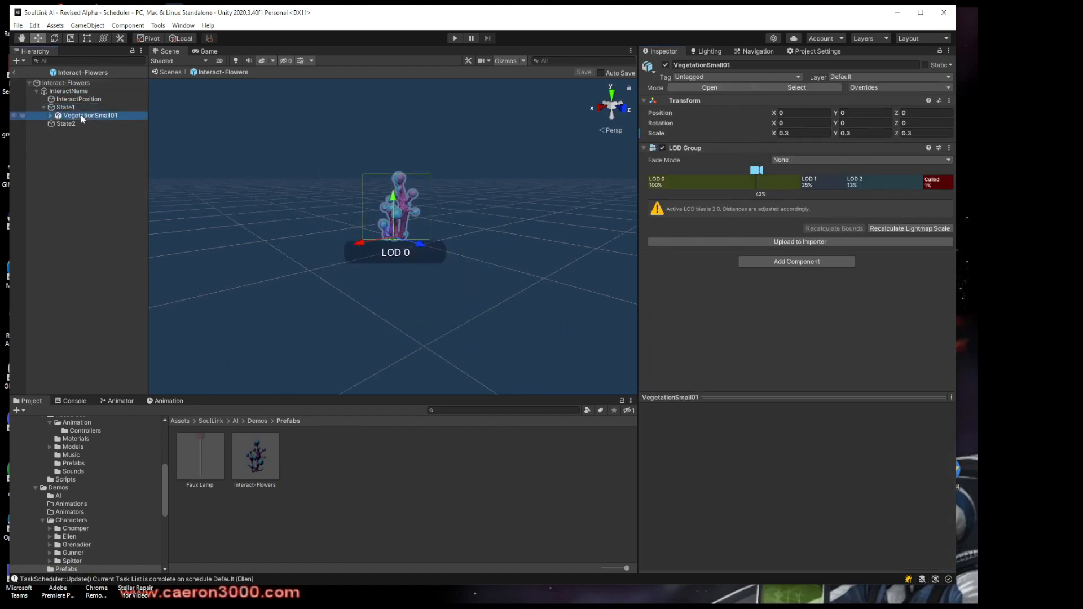
scroll(206, 186, "up", 4)
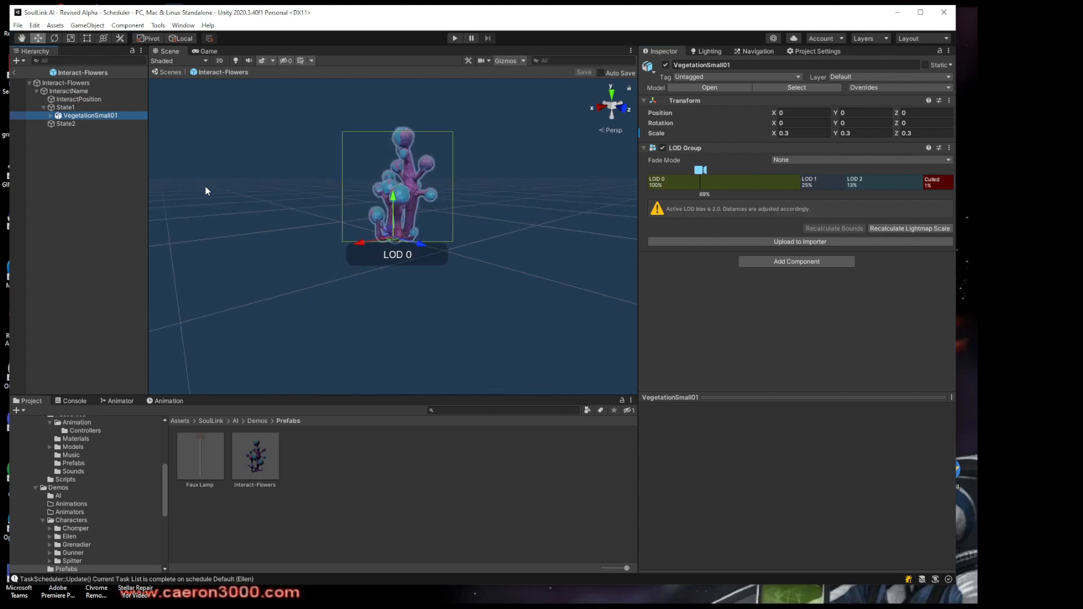
middle_click_drag(224, 181, 215, 278)
right_click_drag(437, 253, 404, 245)
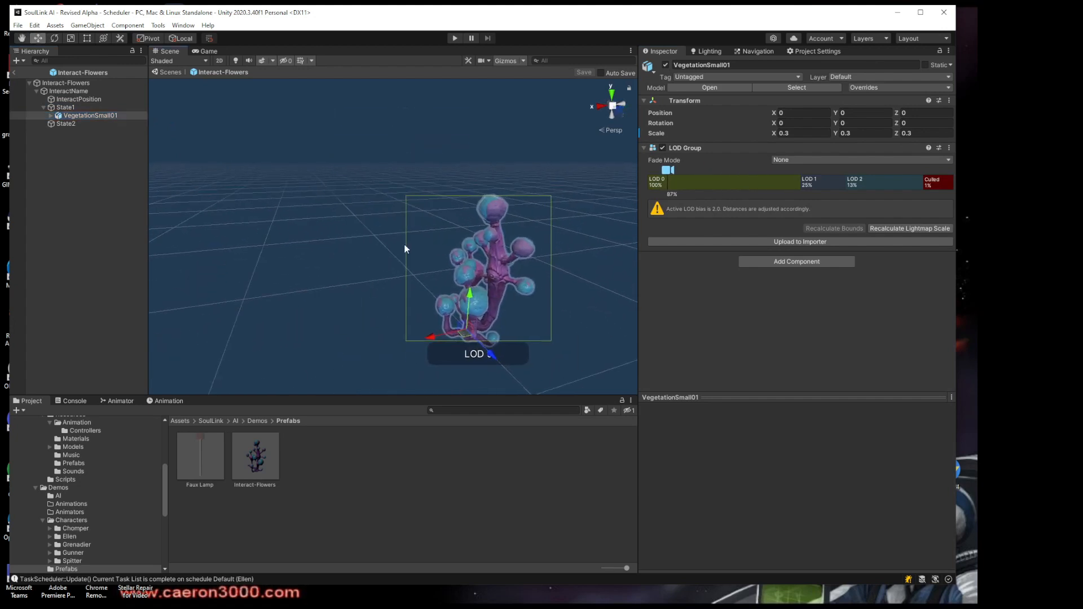
Select the Interact-Flowers root object and review its Spawnable component's settings down to the On Spawned event handler
middle_click_drag(404, 245, 283, 230)
right_click_drag(451, 232, 386, 215)
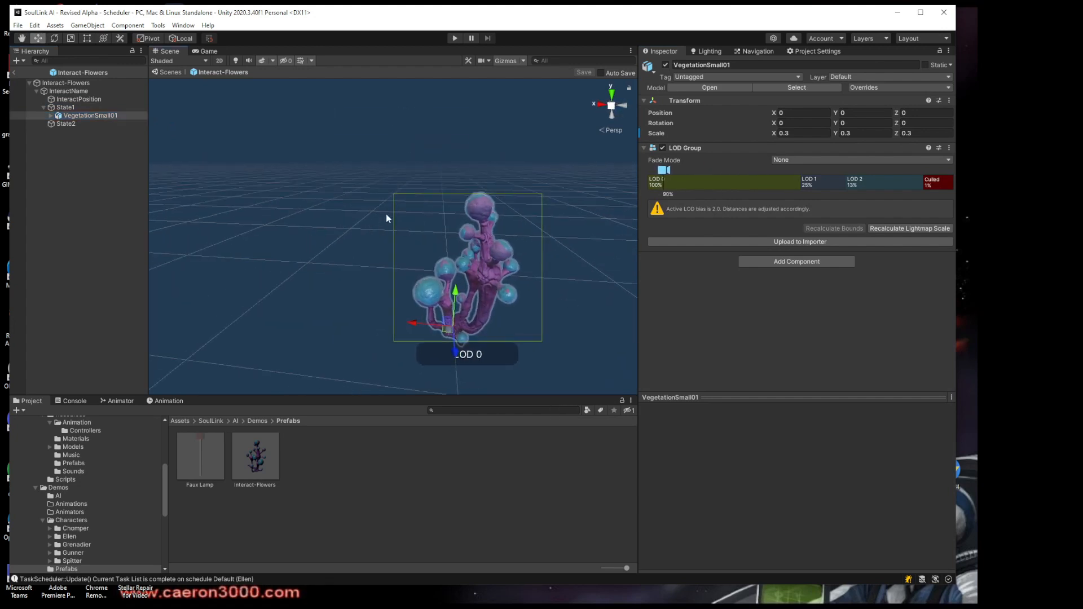
middle_click_drag(386, 216, 290, 198)
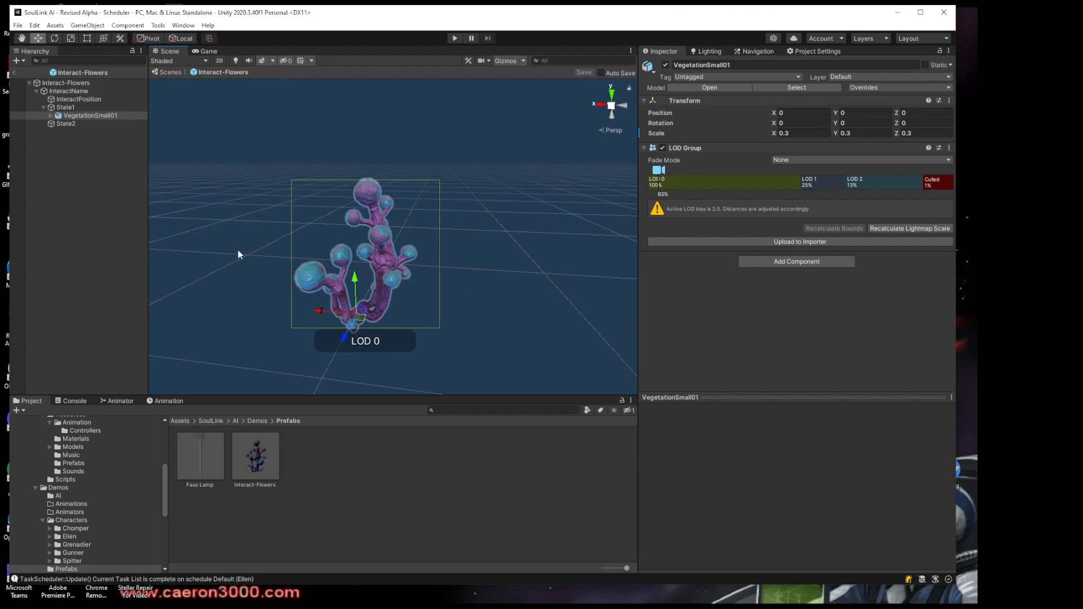
left_click(68, 84)
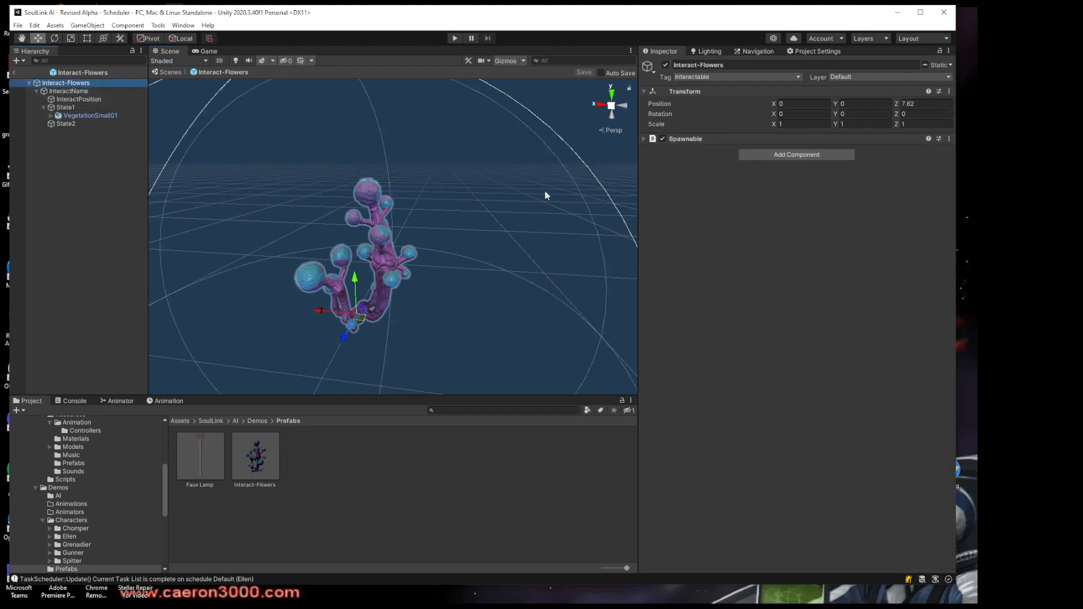
left_click(642, 138)
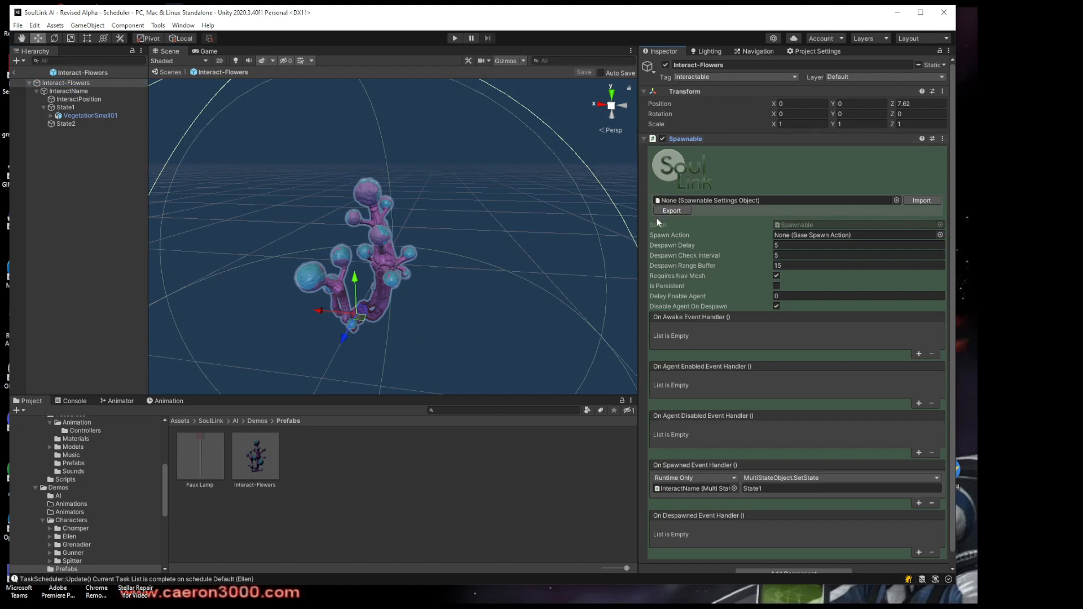
scroll(662, 270, "down", 1)
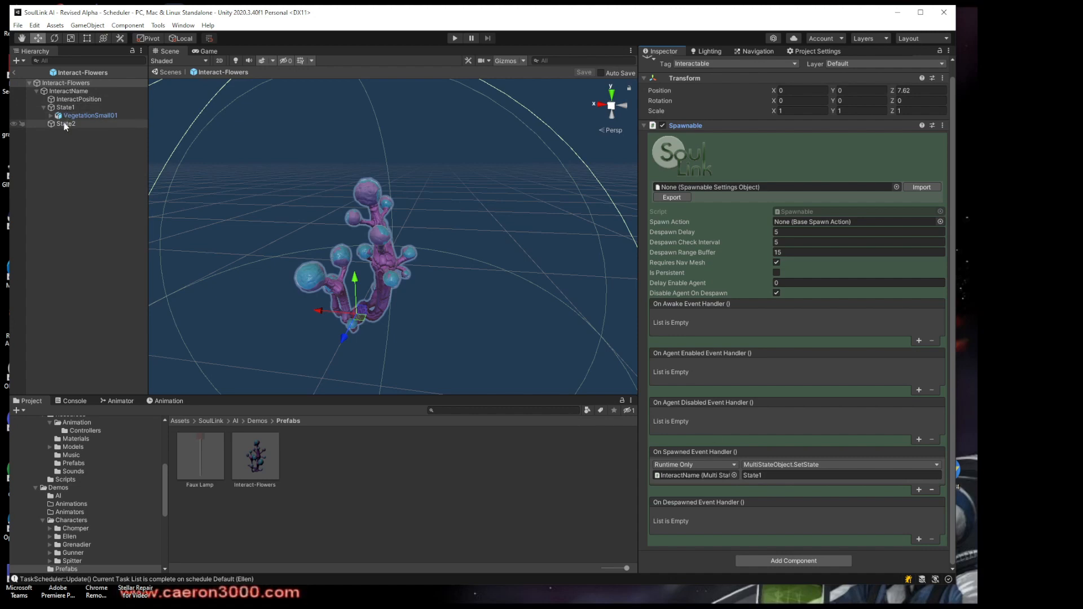
Check the Object End State in InteractName's Task Interact component and compare the State1 and State2 child objects
left_click(70, 91)
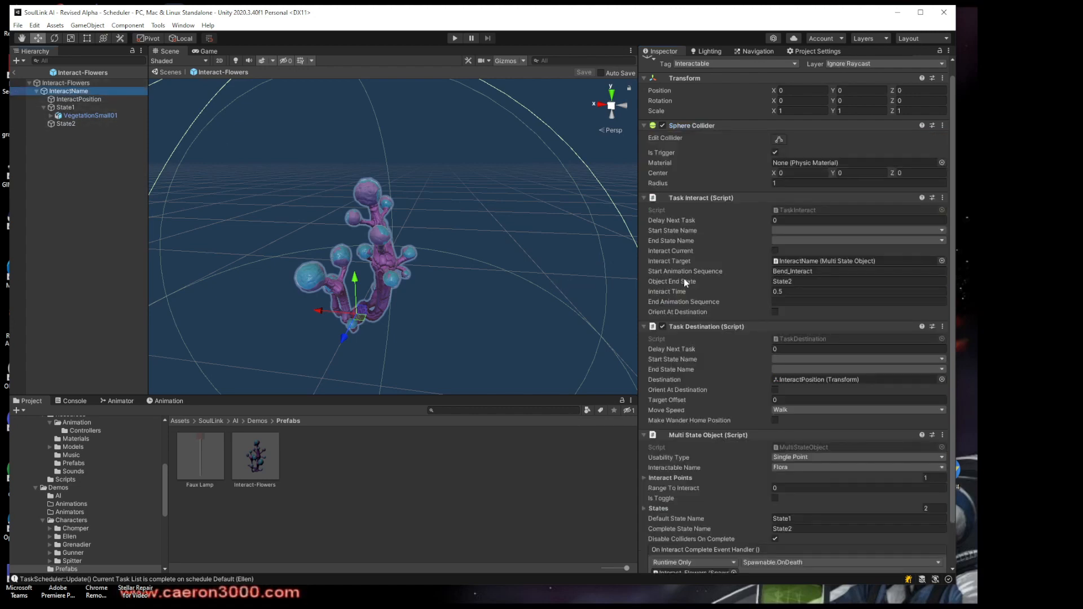
left_click(801, 281)
left_click(65, 123)
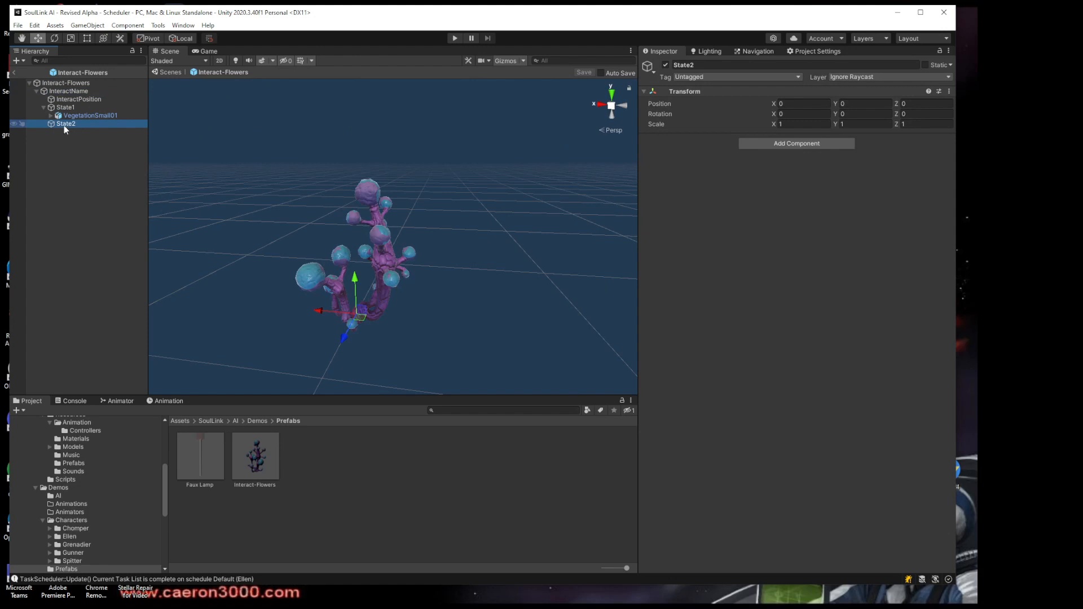
left_click(64, 107)
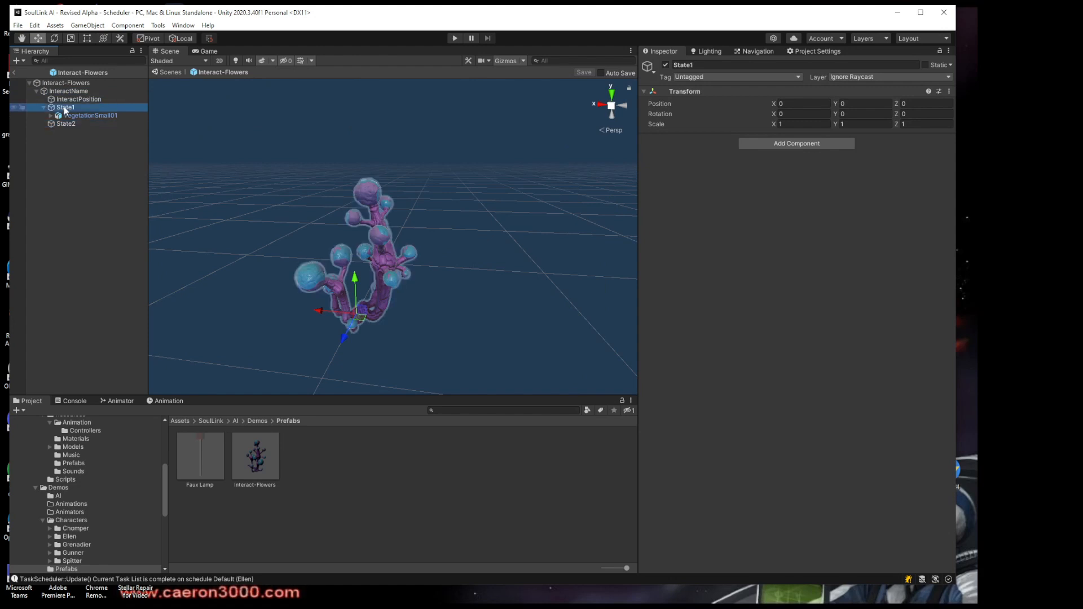
left_click(69, 124)
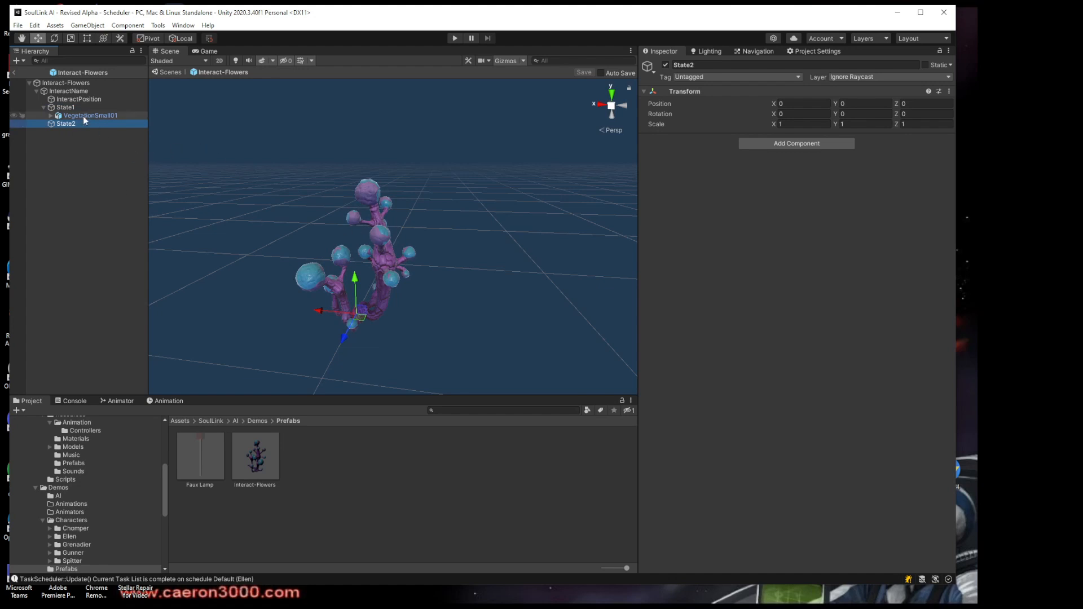
Return to InteractName and examine the Start Animation Sequence entry in its Task Interact component
left_click(69, 90)
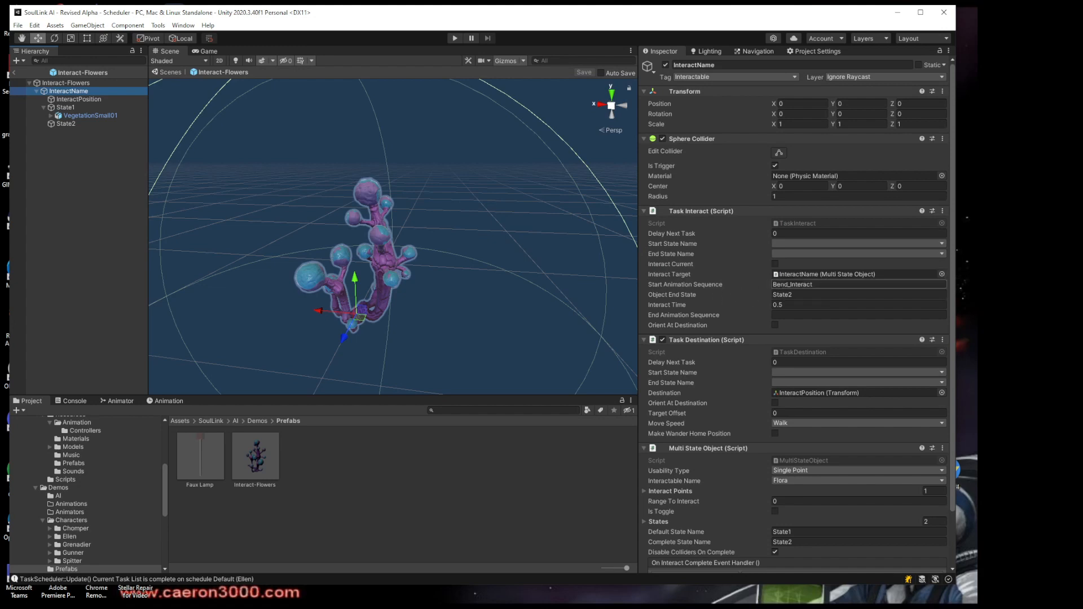
left_click(825, 286)
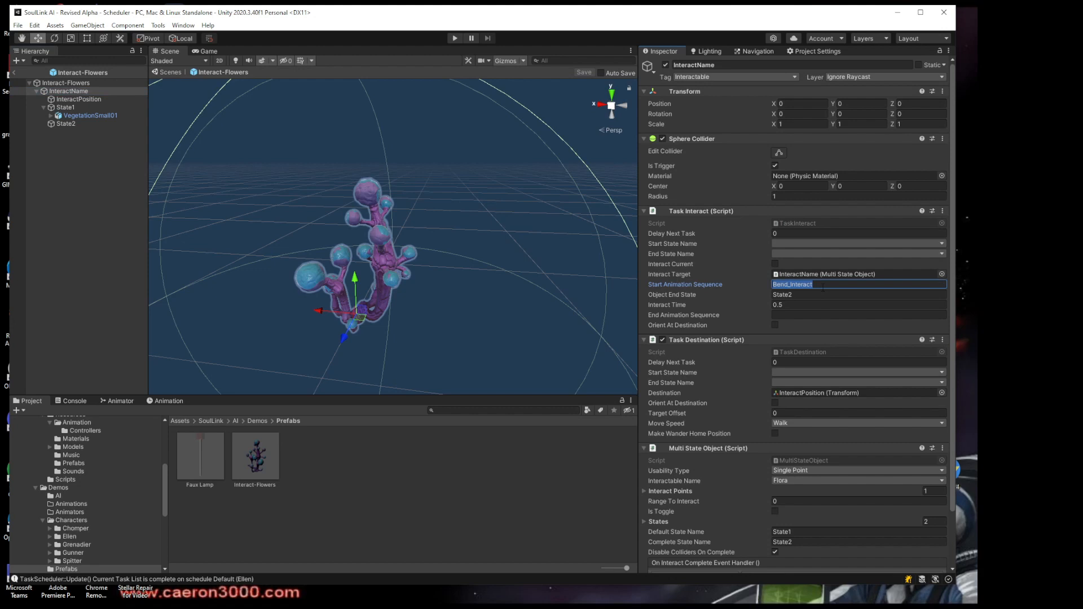
left_click(825, 286)
Review the Usability Type options and the Interact Points list in InteractName's Multi State Object component
scroll(719, 386, "down", 3)
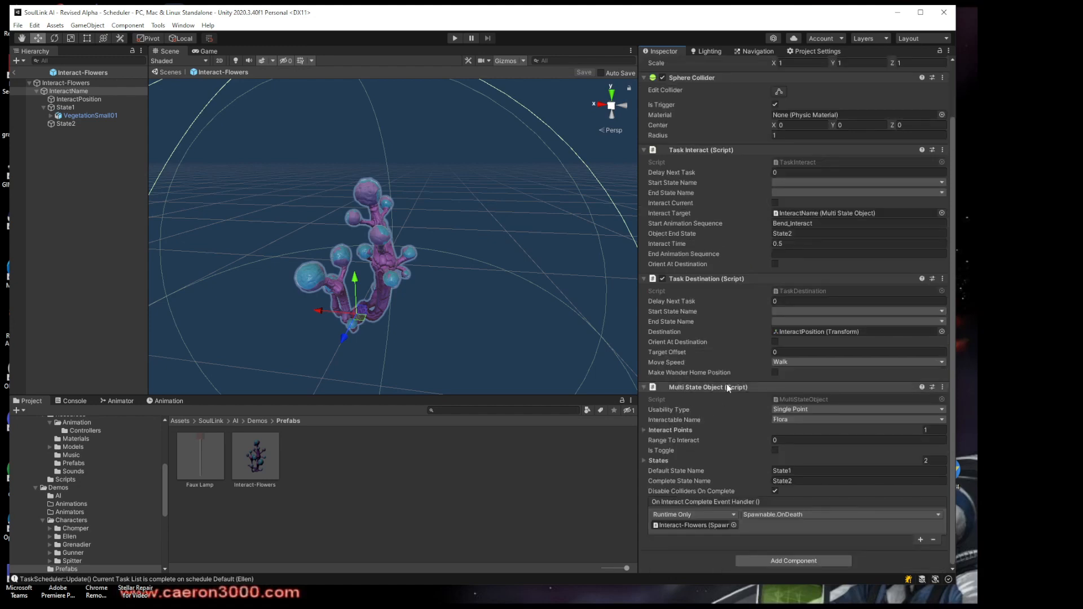
left_click(798, 411)
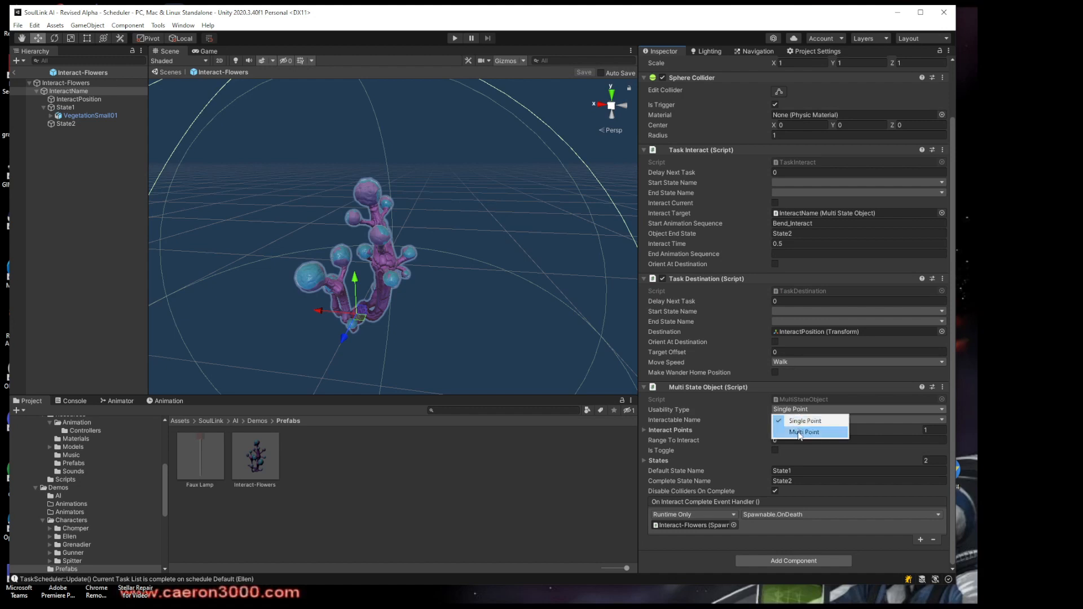
left_click(708, 27)
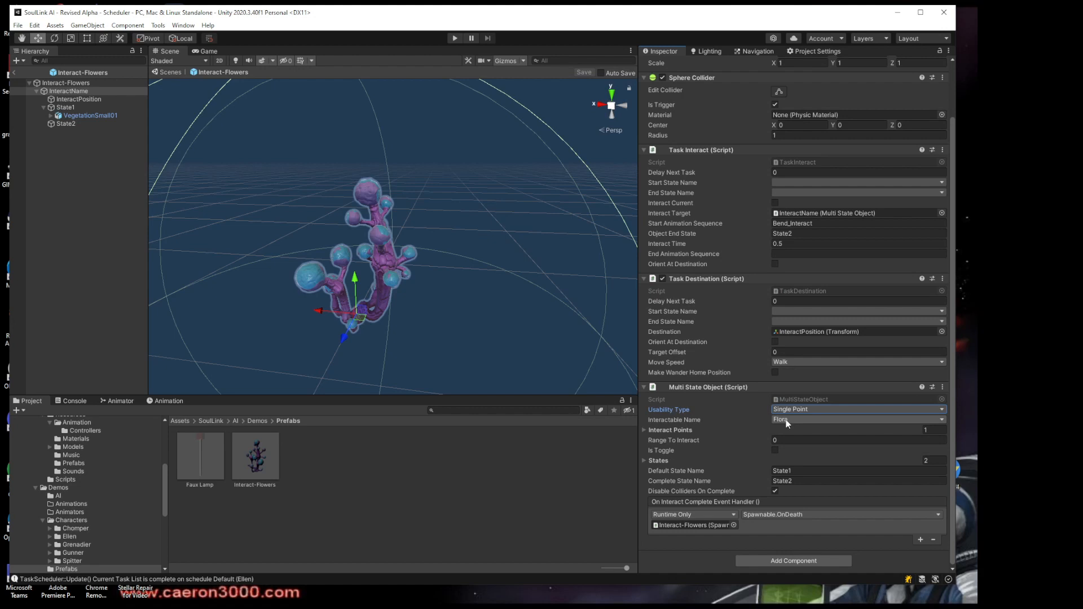
left_click(644, 430)
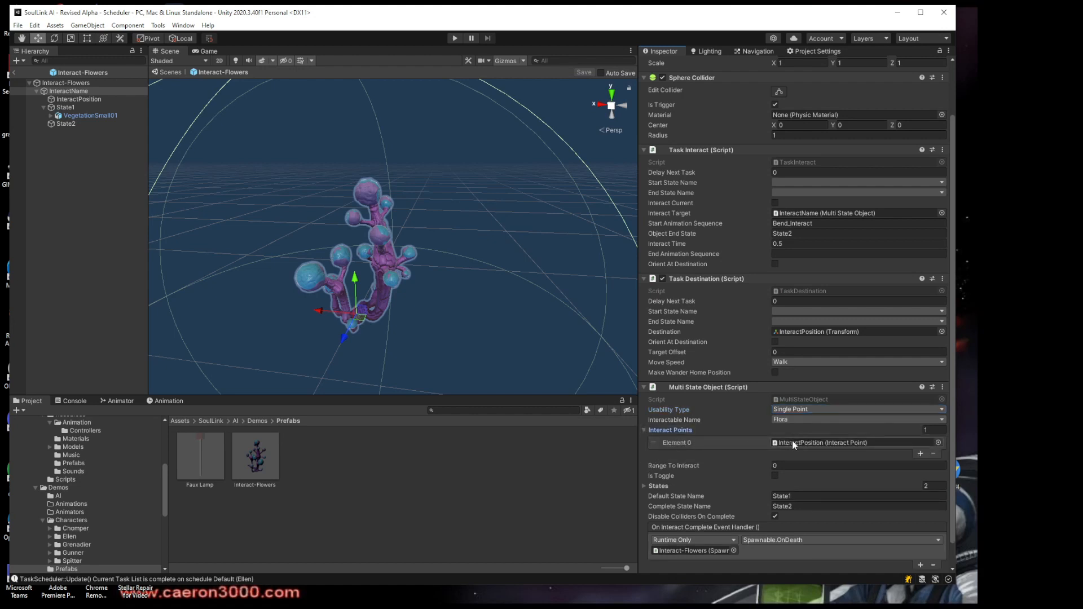
left_click(645, 431)
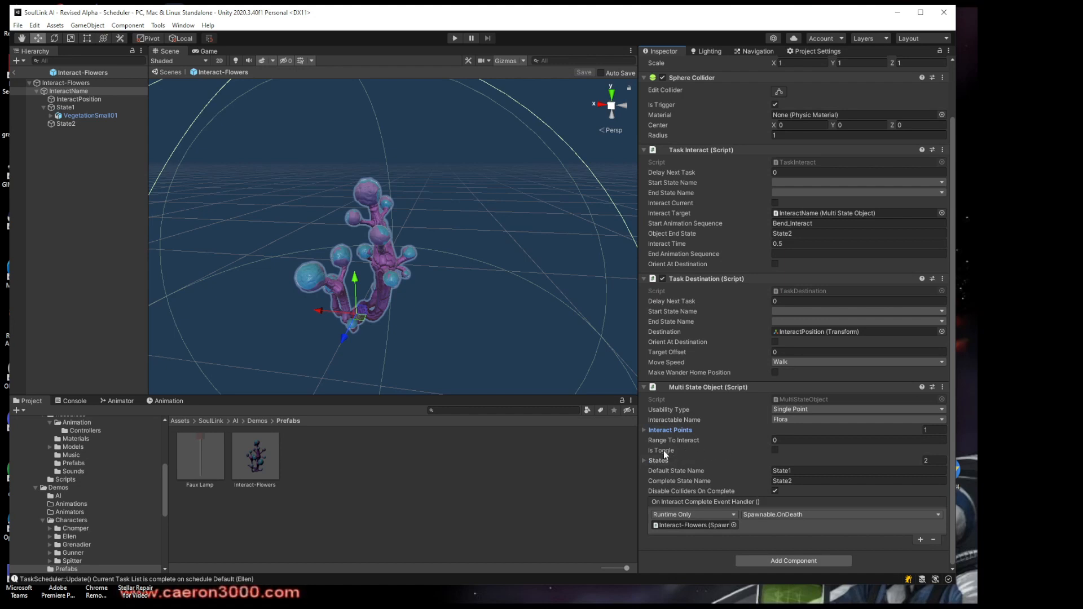
mouse_move(664, 451)
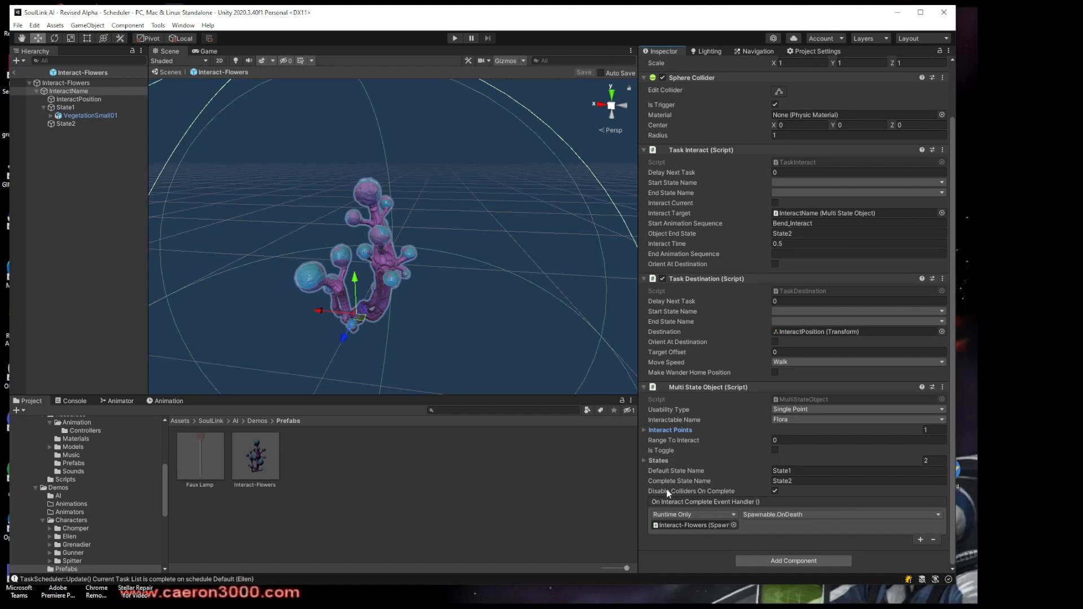
Inspect the Multi State Object's States list, including State1's entry, and check its Default State Name
left_click(644, 461)
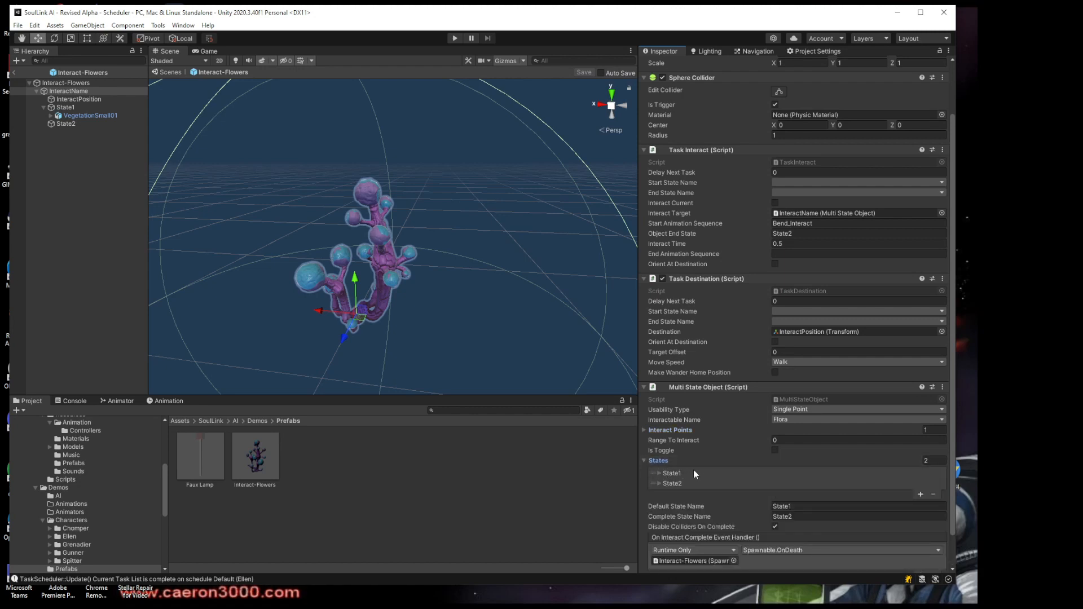
left_click(659, 473)
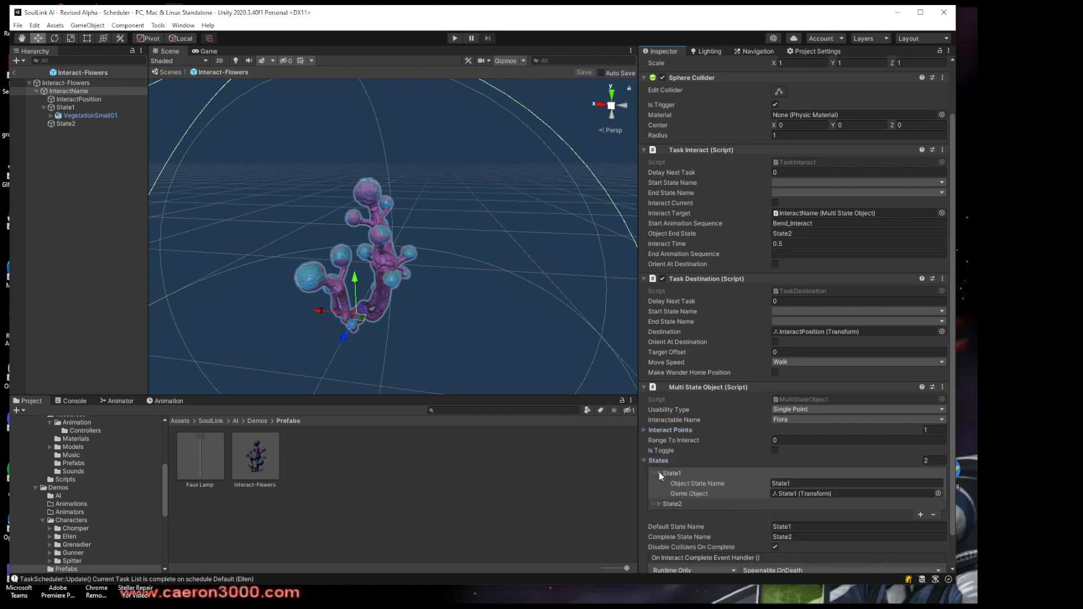
left_click(659, 473)
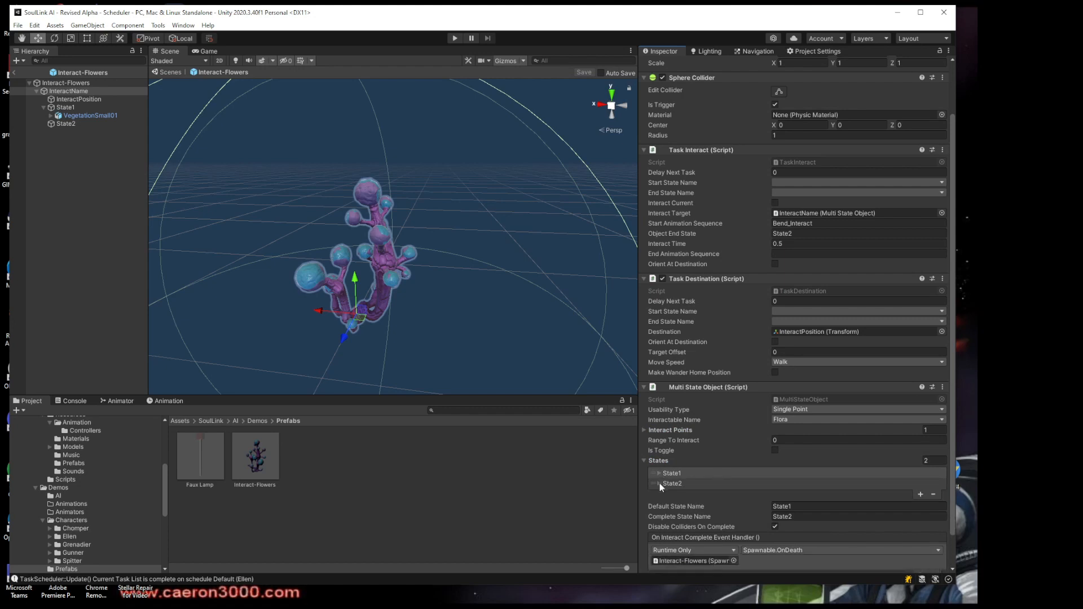
left_click(645, 461)
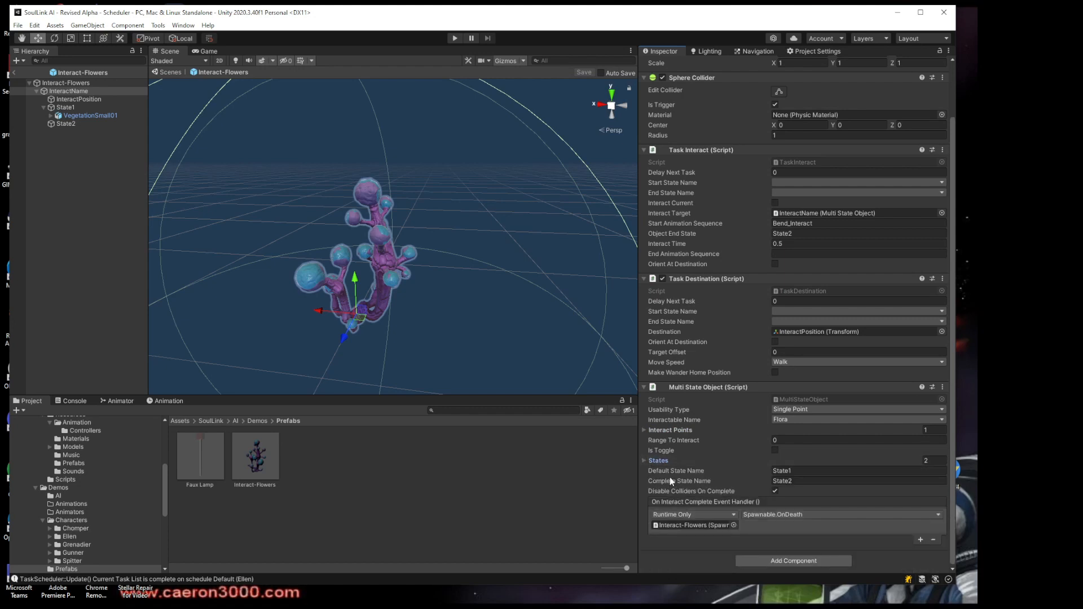
left_click(806, 470)
Leave the Interact-Flowers prefab for the Scheduler scene and review FieldSpawner's reset and spawn settings
left_click(16, 73)
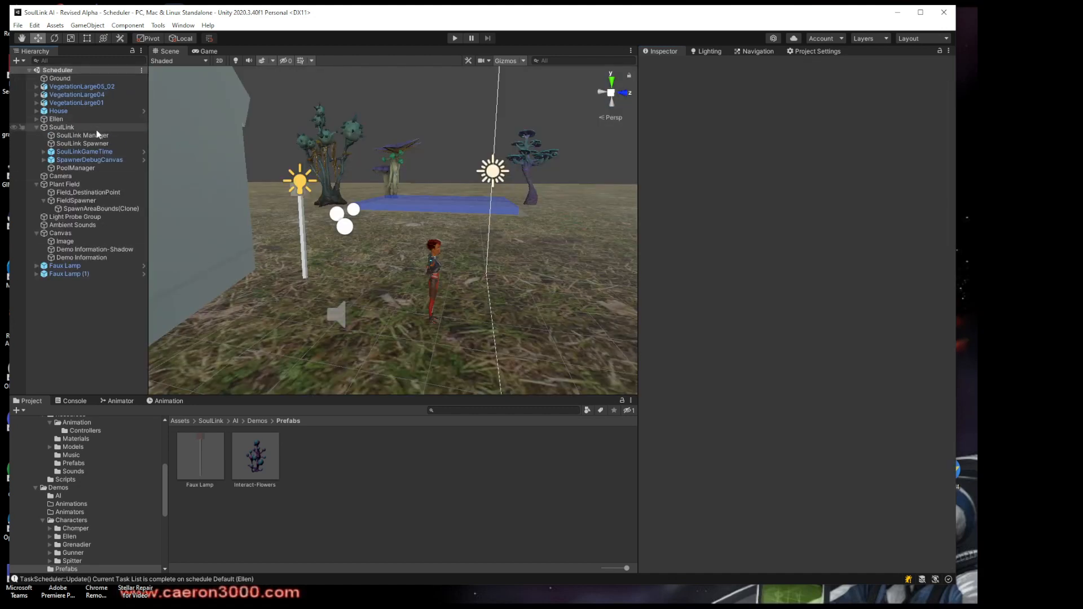
left_click(79, 200)
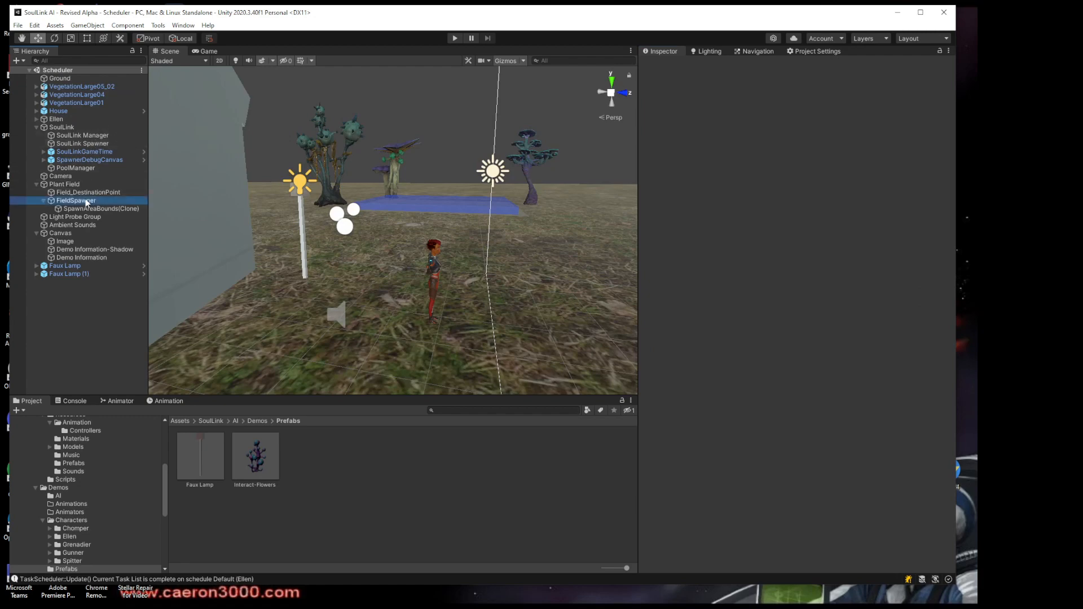
scroll(700, 498, "down", 5)
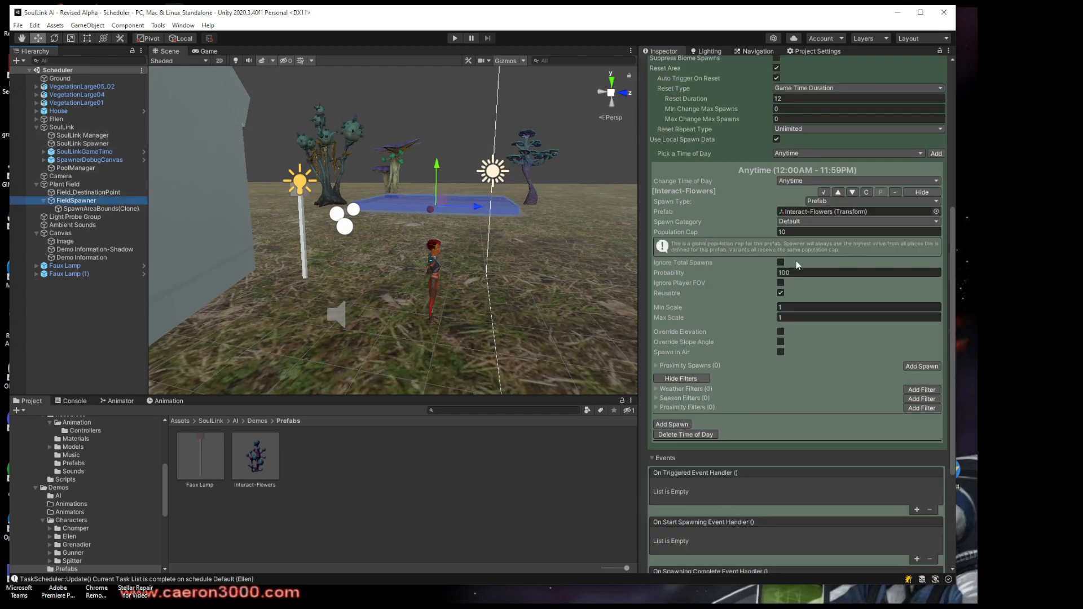
scroll(797, 261, "up", 2)
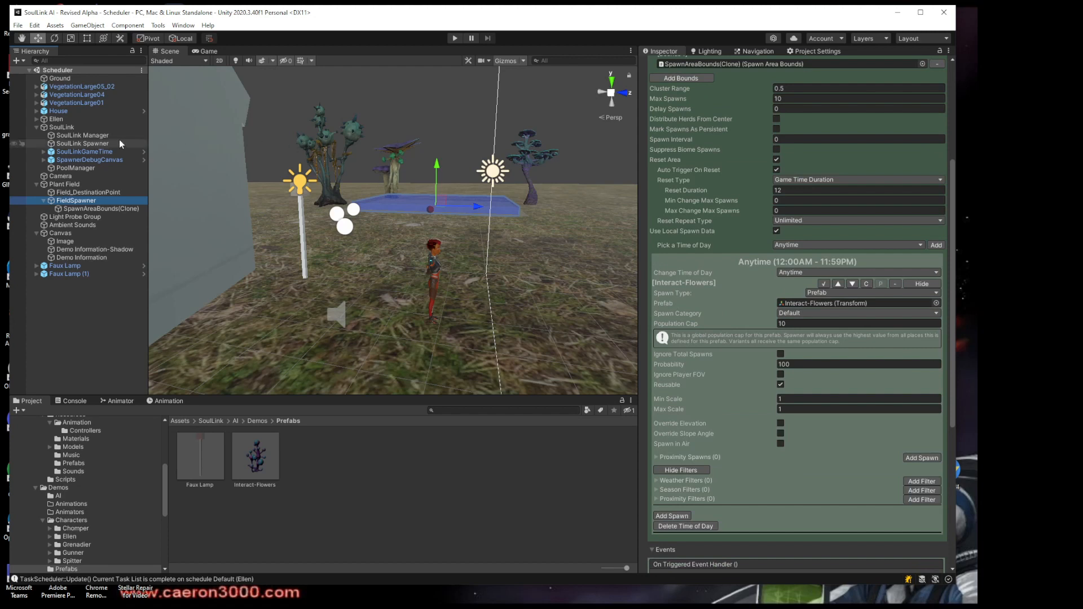
Expand Ellen's Tasks object and look through its Goto Field, Disable Sensors, Goto Home, Stop Wandering and Enable Sensors tasks
left_click(65, 120)
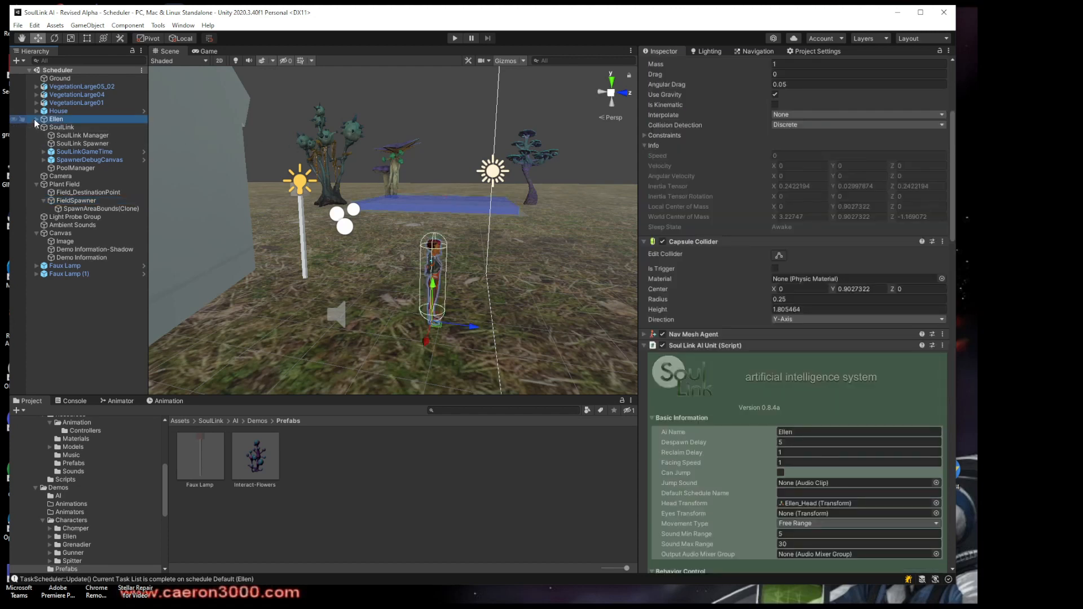
left_click(37, 119)
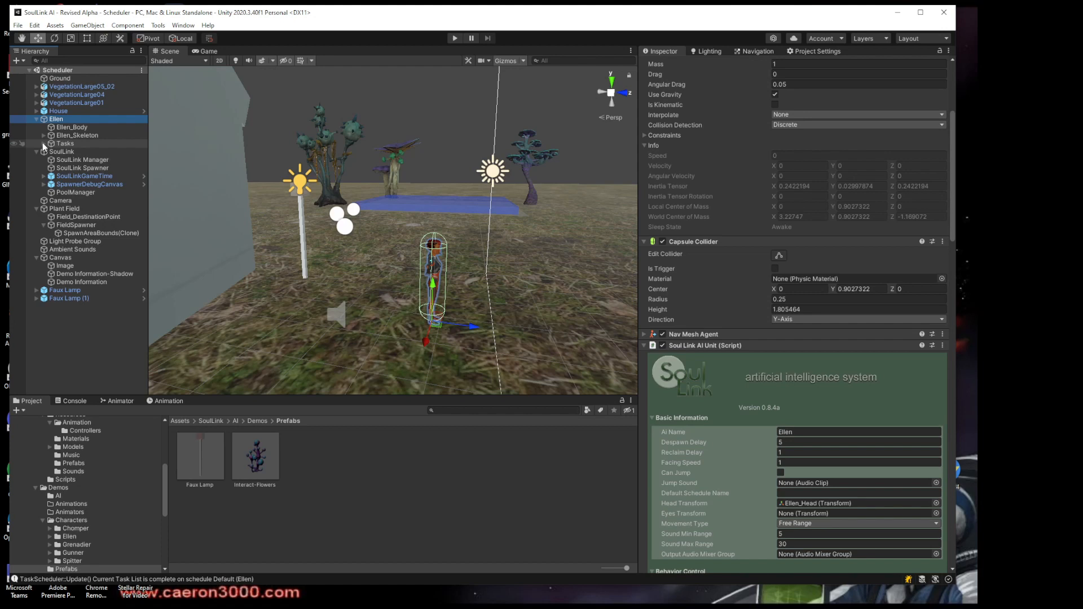
left_click(44, 144)
left_click(70, 144)
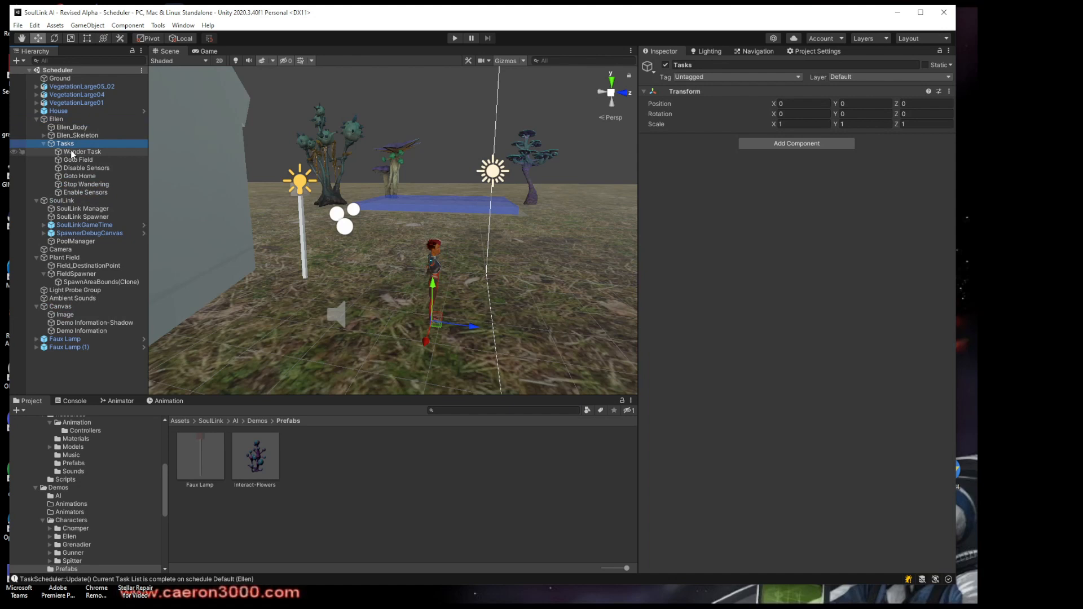
left_click(76, 160)
left_click(81, 168)
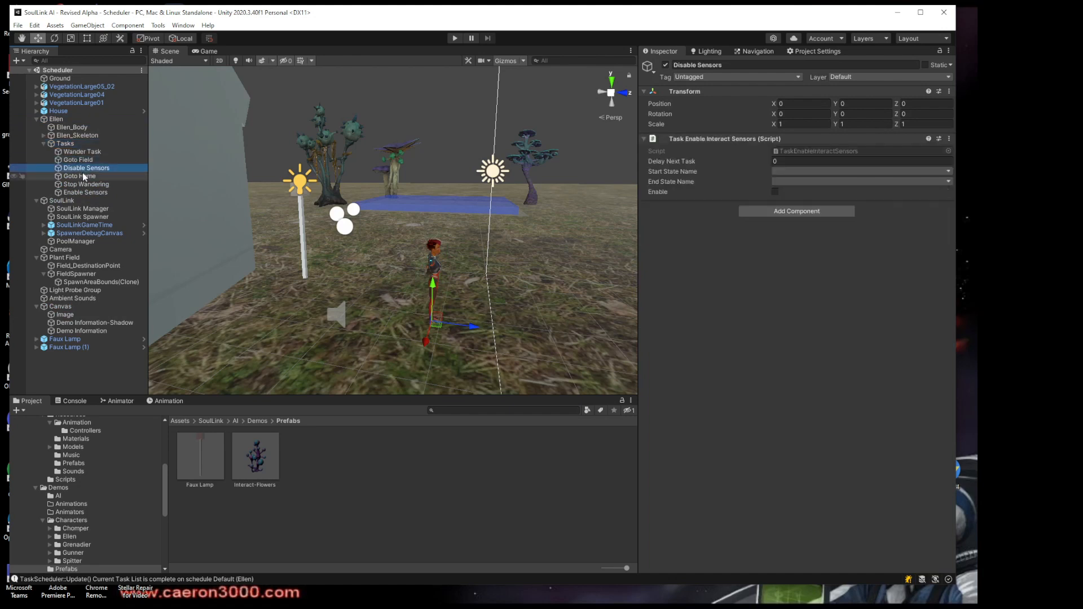
left_click(83, 177)
left_click(83, 185)
left_click(83, 193)
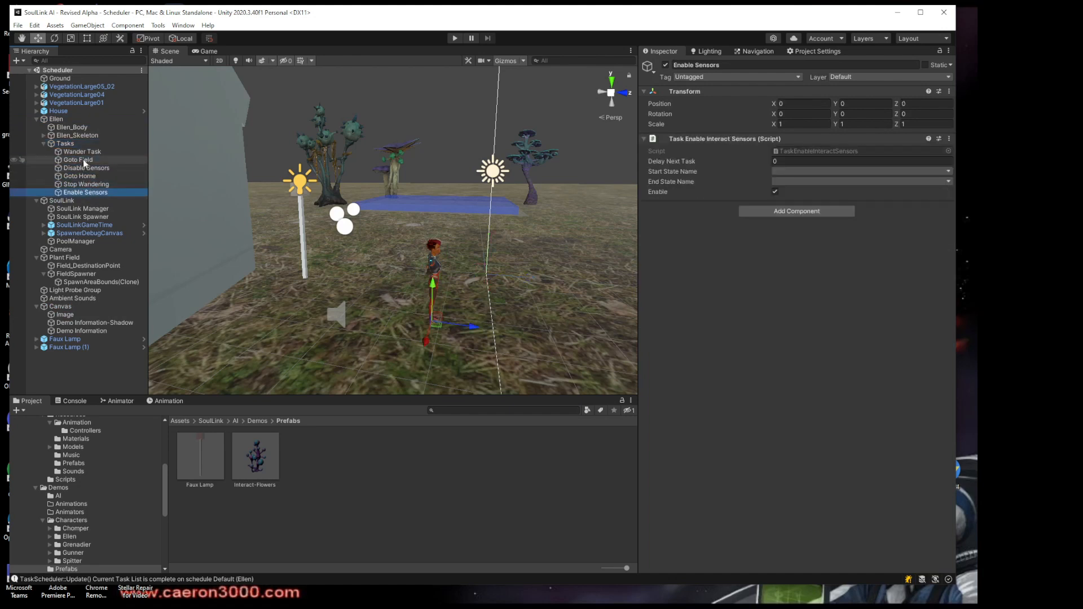
Examine the Goto Field task's Task Destination settings and locate its assigned destination object in the scene hierarchy
left_click(84, 160)
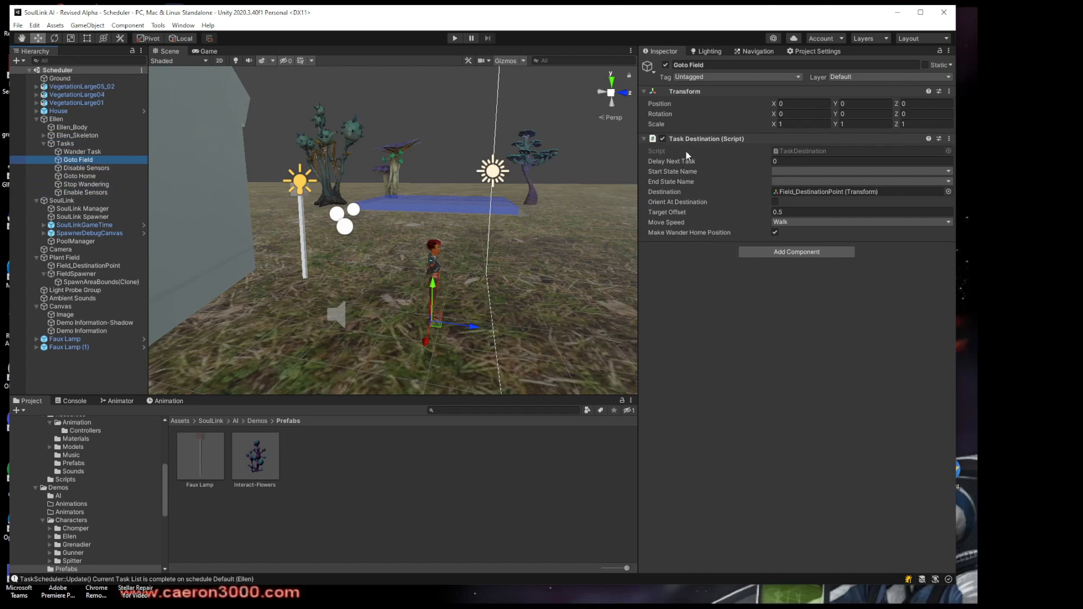
right_click_drag(577, 208, 520, 219)
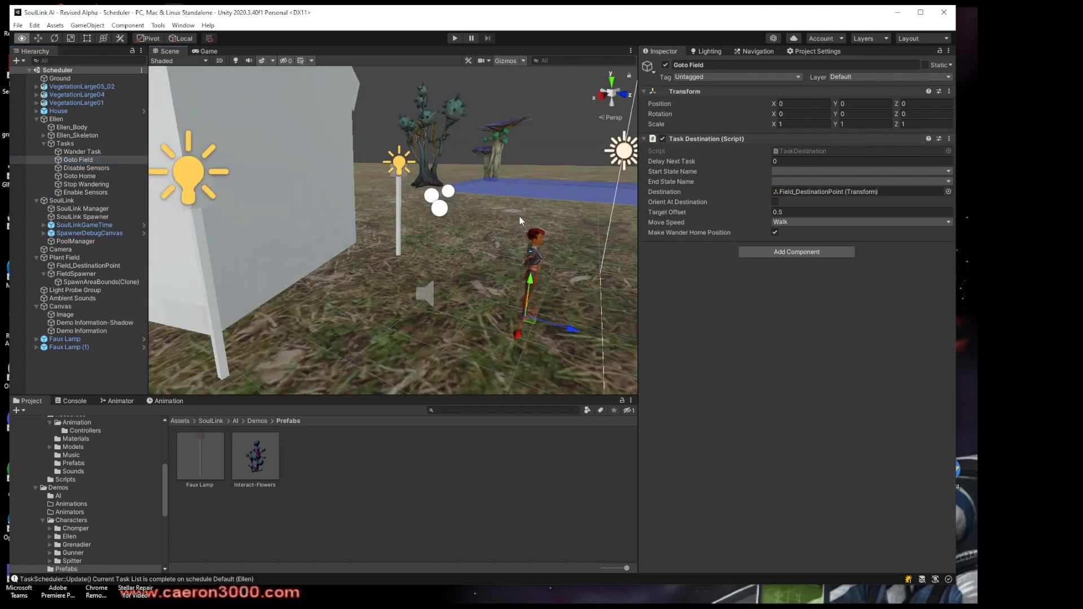
middle_click_drag(526, 204, 428, 195)
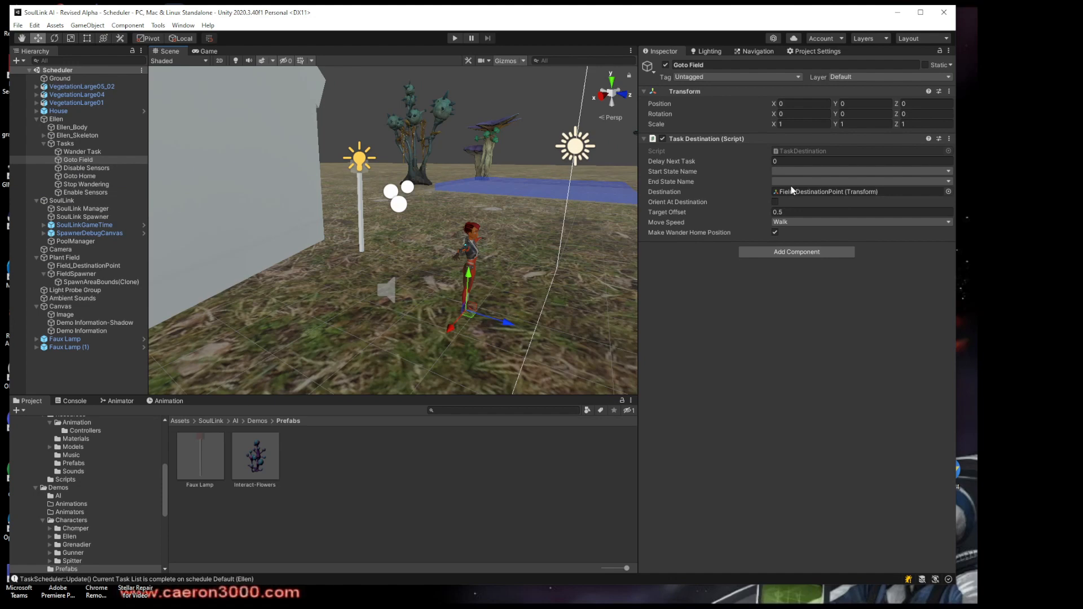
left_click(794, 190)
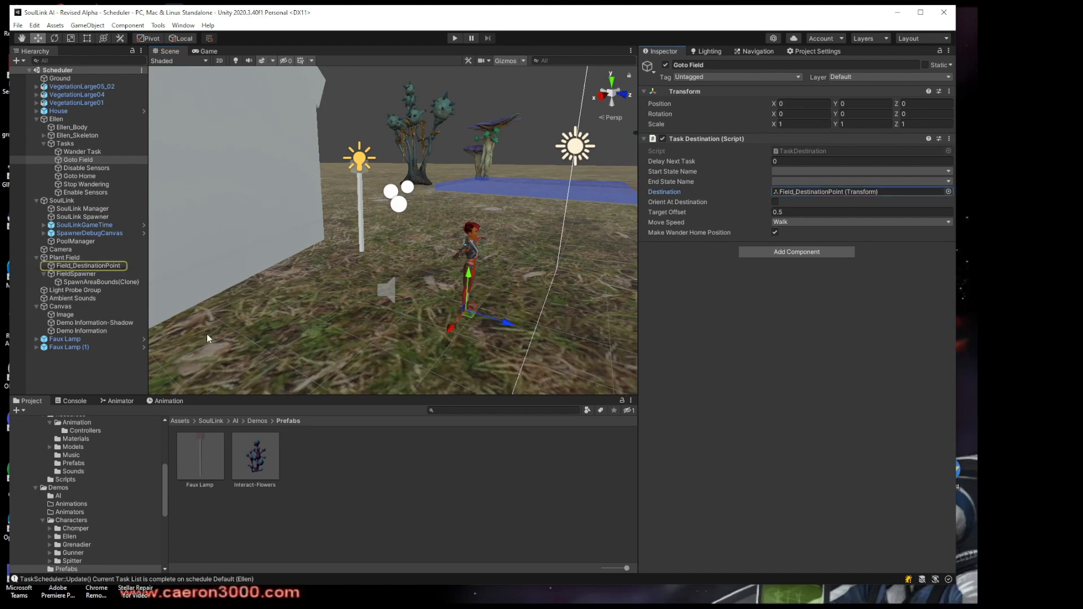
middle_click_drag(488, 239, 377, 291)
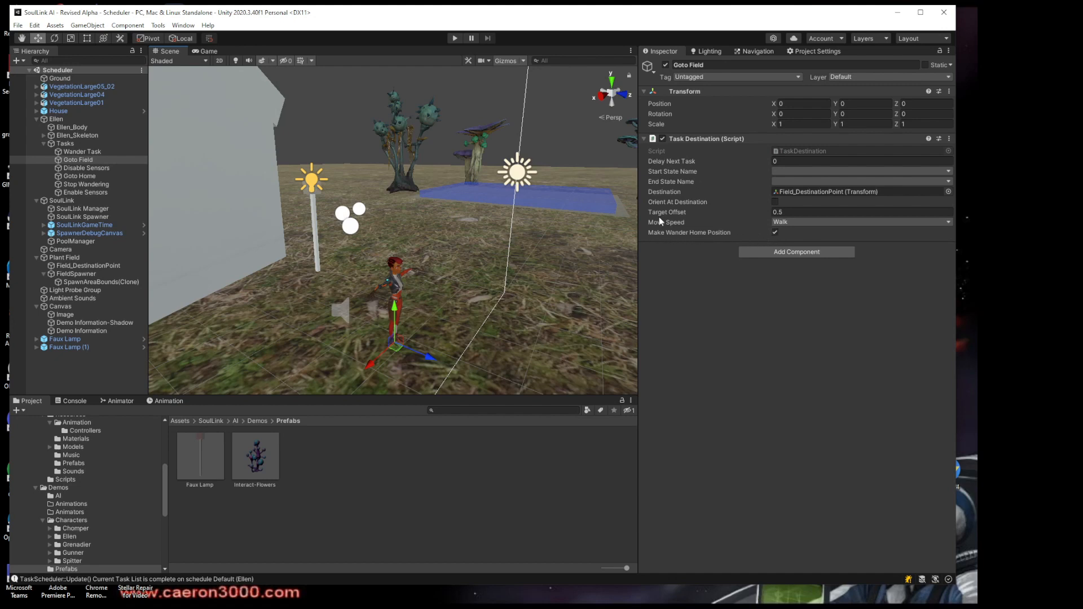
Examine the scene around Ellen, the house and the plant field, then review the Goto Field task's Make Wander Home Position option
middle_click_drag(575, 246, 495, 242)
right_click_drag(604, 286, 557, 269)
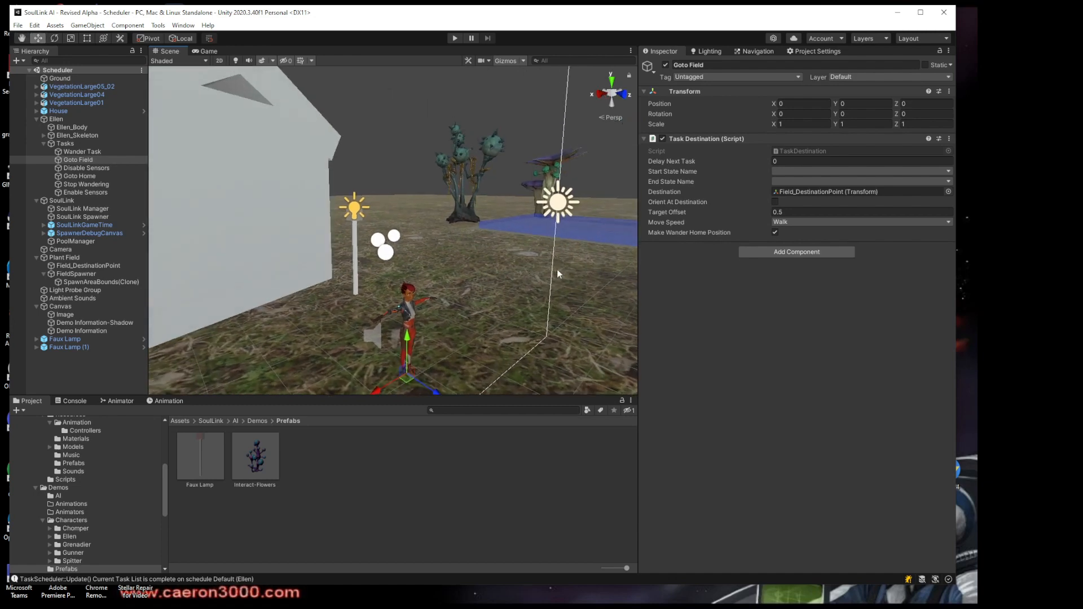
middle_click_drag(557, 268, 419, 242)
right_click_drag(502, 230, 436, 201)
scroll(472, 249, "down", 3)
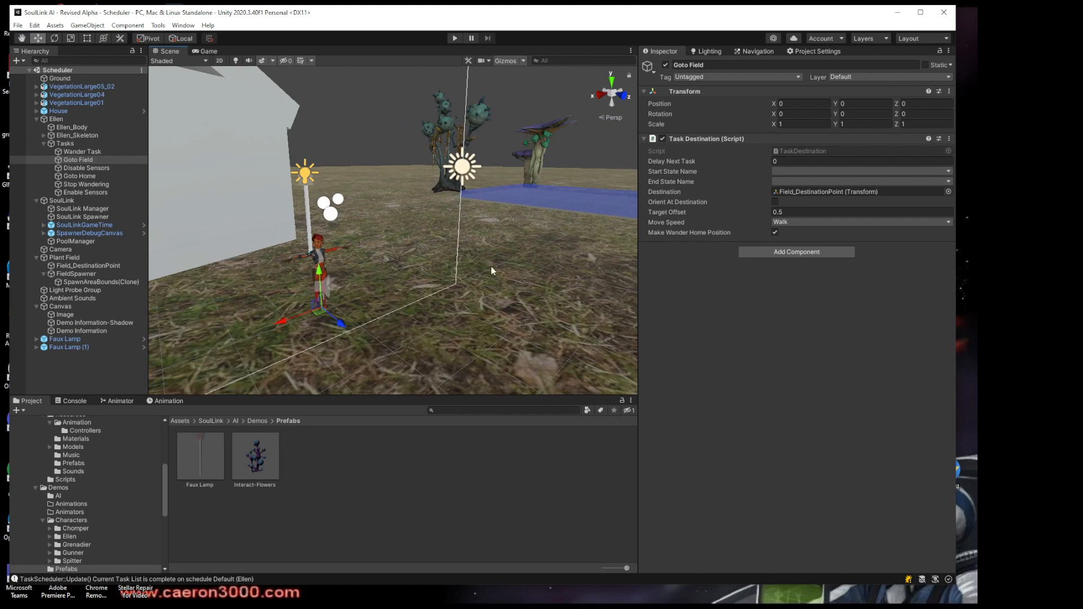
right_click_drag(493, 269, 463, 283)
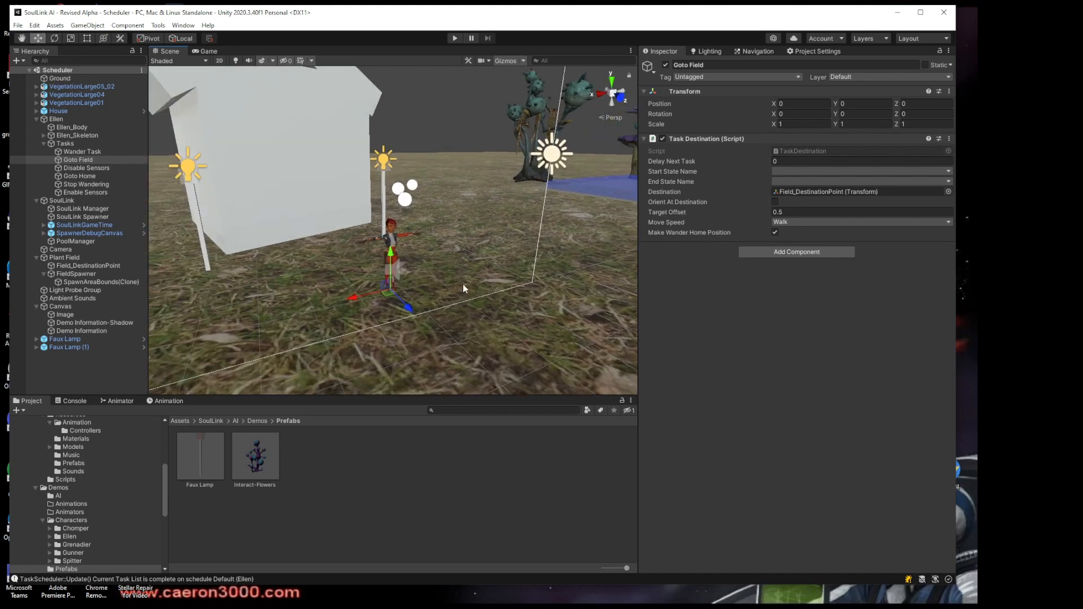
scroll(463, 284, "down", 2)
scroll(463, 284, "down", 1)
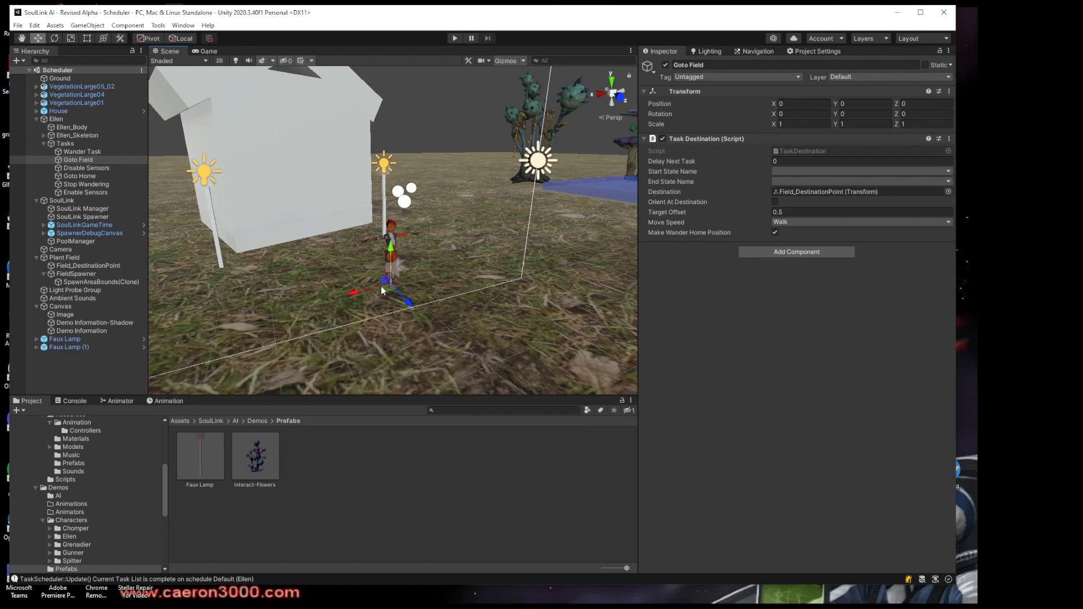
right_click_drag(371, 287, 509, 226)
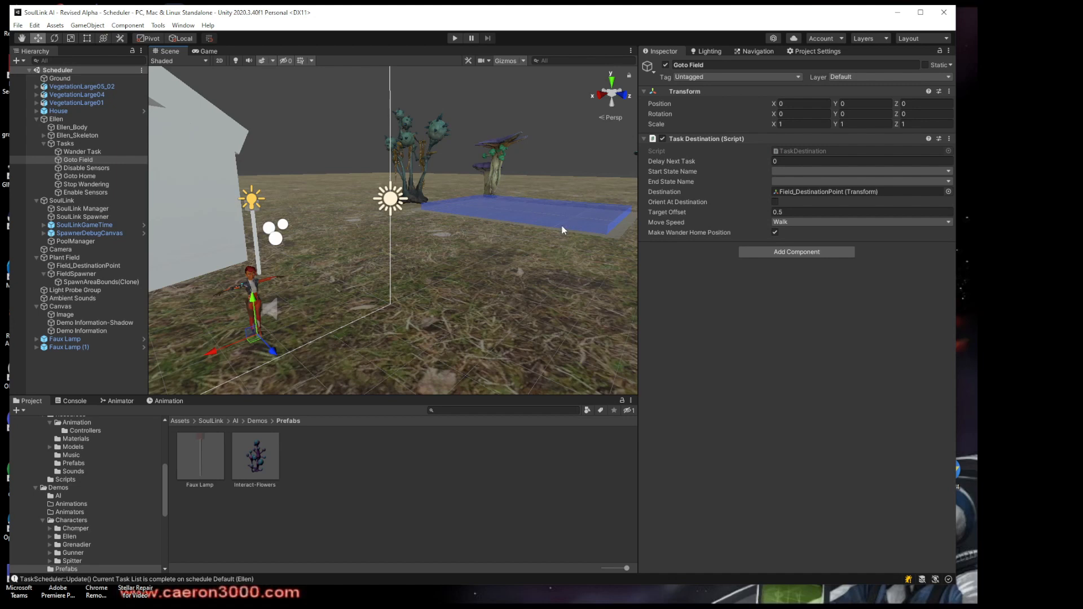
mouse_move(704, 233)
Check the Disable Sensors and Goto Home tasks, and locate Goto Home's Front Door destination beside the house
left_click(84, 170)
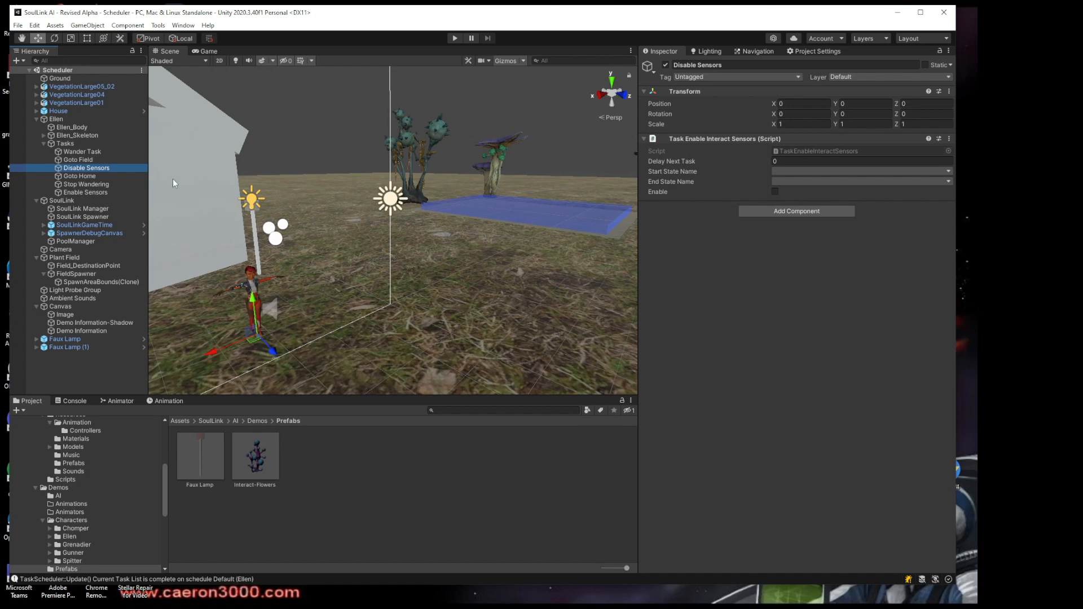
left_click(88, 177)
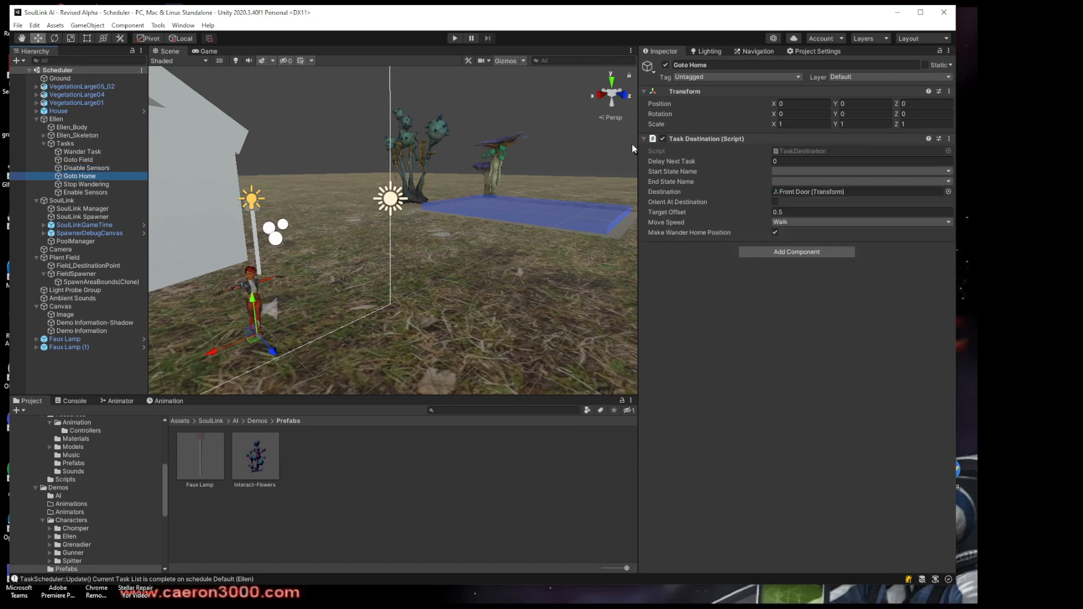
left_click(796, 191)
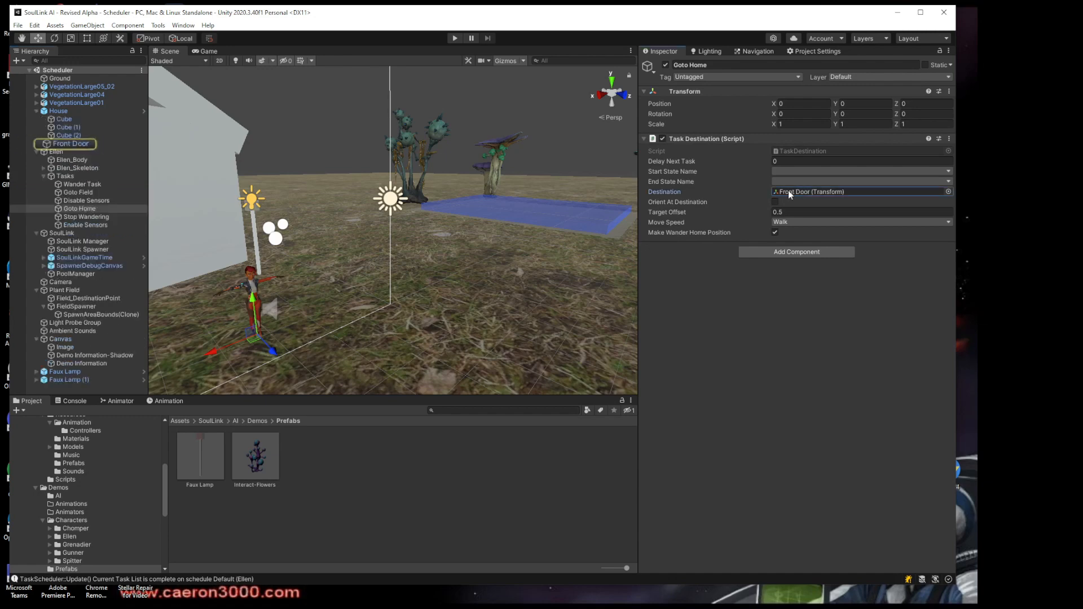
left_click(82, 148)
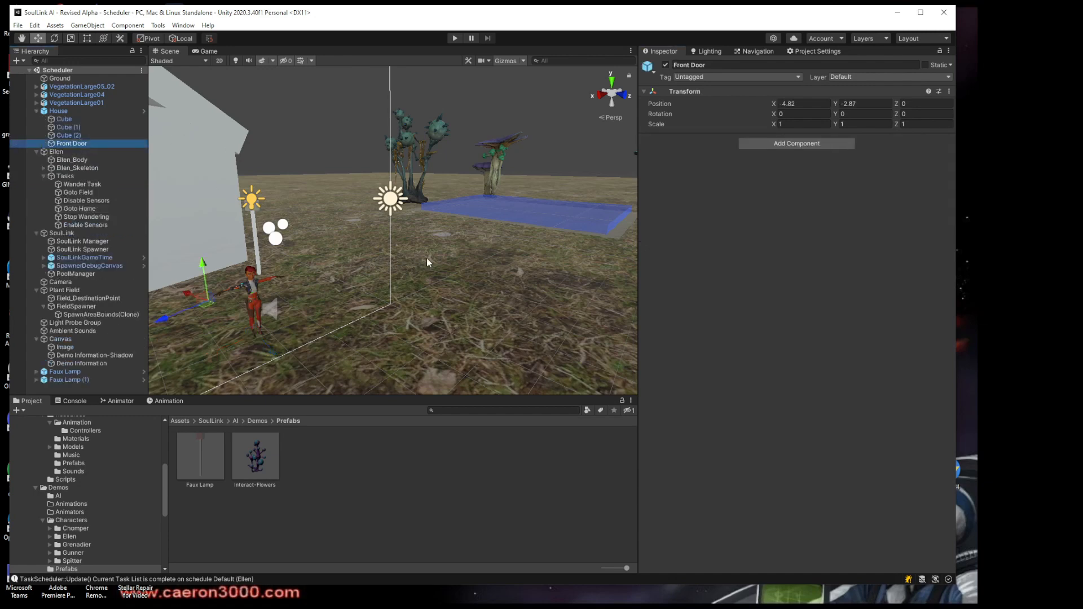
middle_click_drag(344, 255, 560, 256)
middle_click_drag(443, 257, 485, 257)
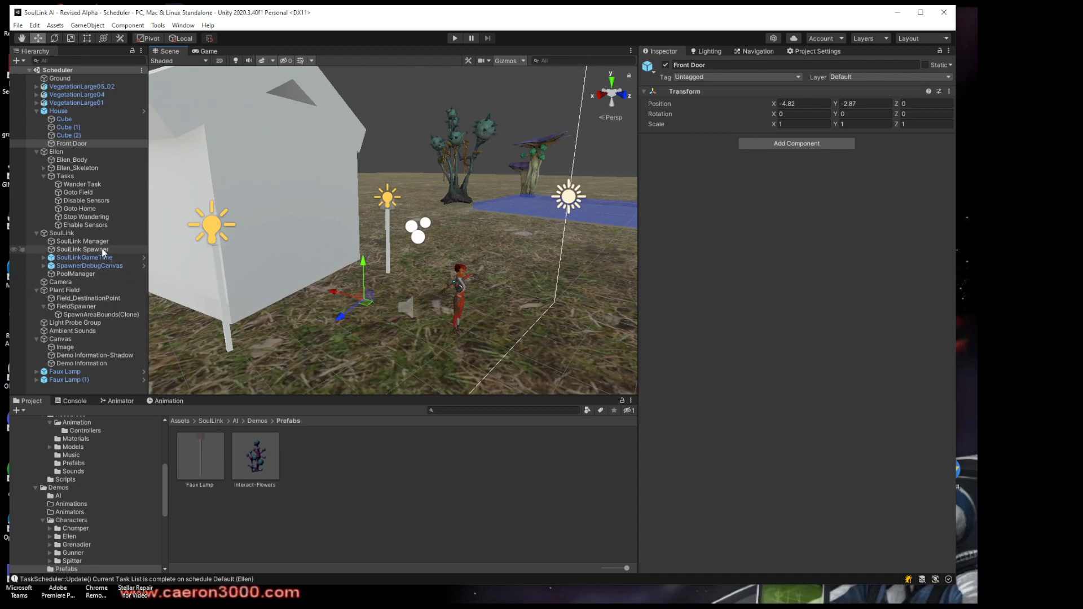
Review the script settings of Ellen's Goto Home, Stop Wandering and Enable Sensors tasks
left_click(79, 208)
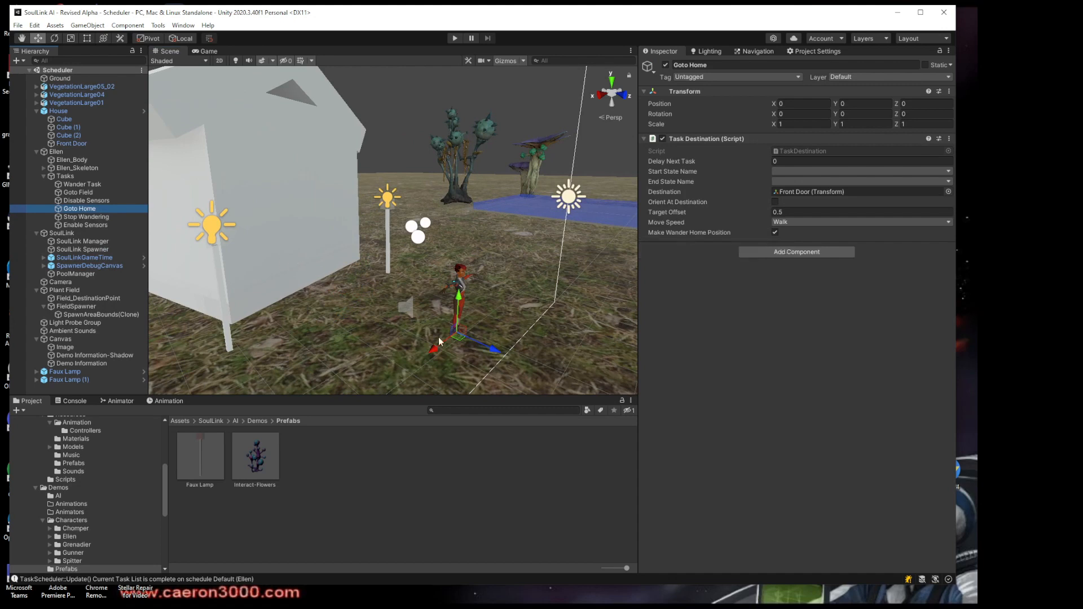
left_click(72, 218)
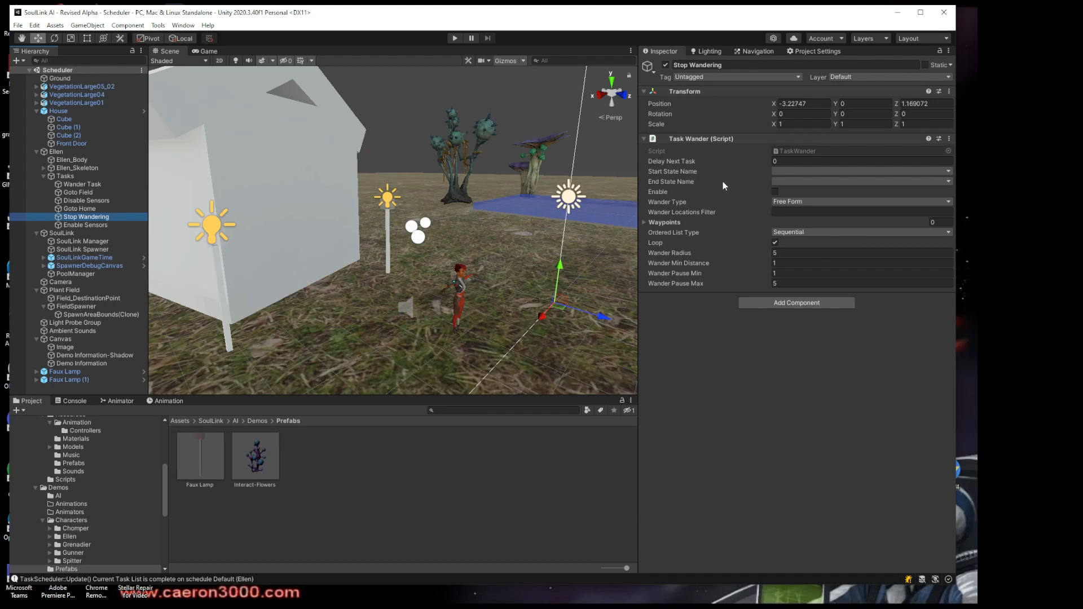
left_click(79, 226)
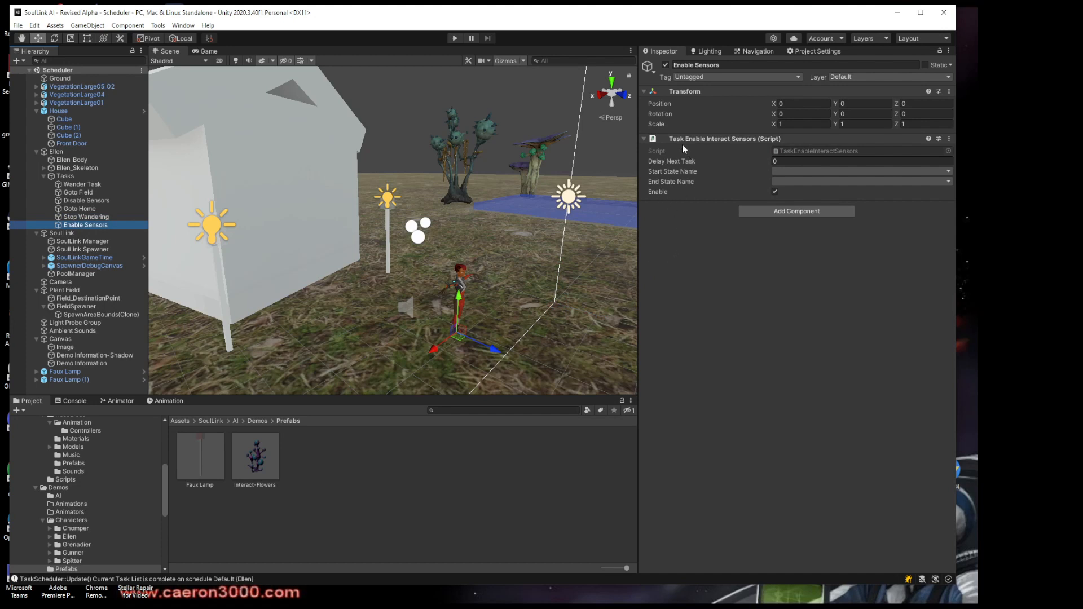
left_click(790, 172)
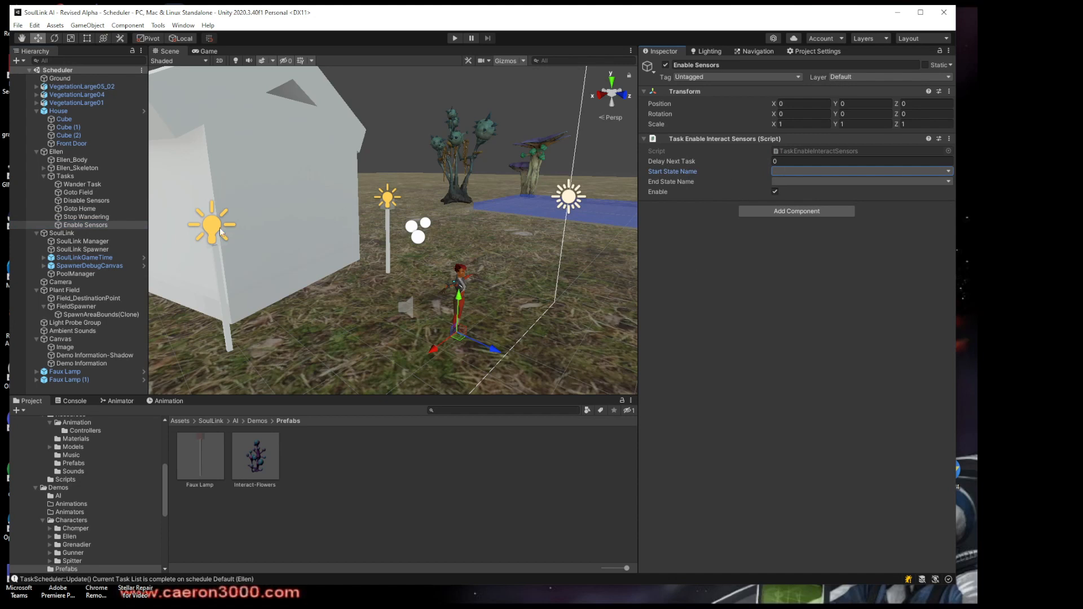
Collapse Ellen's other components and the Task Lists to review the Task Scheduler's main settings
left_click(56, 152)
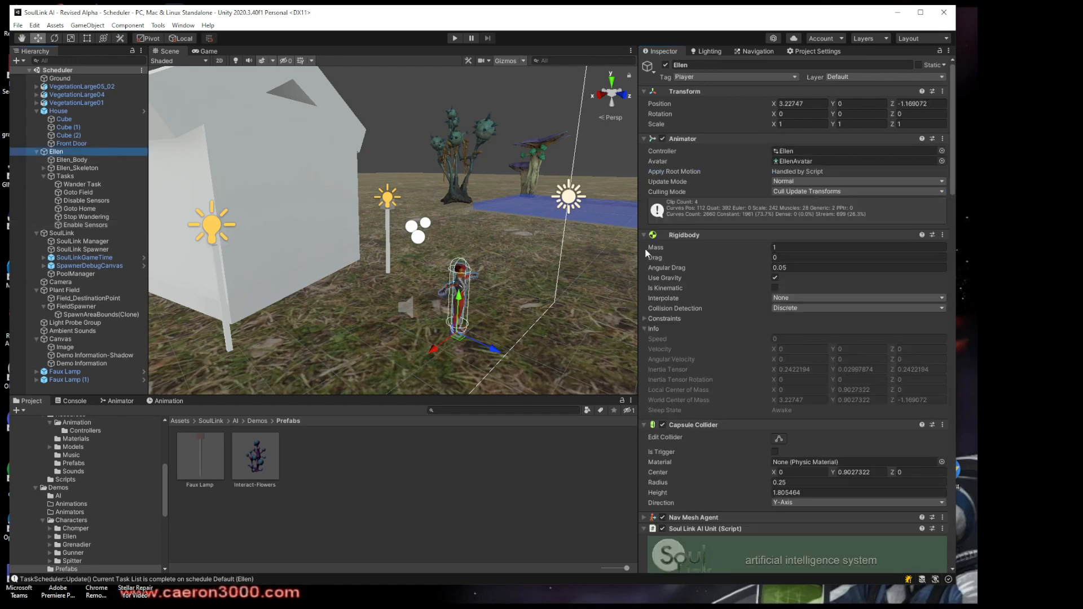
left_click(644, 235)
left_click(644, 247)
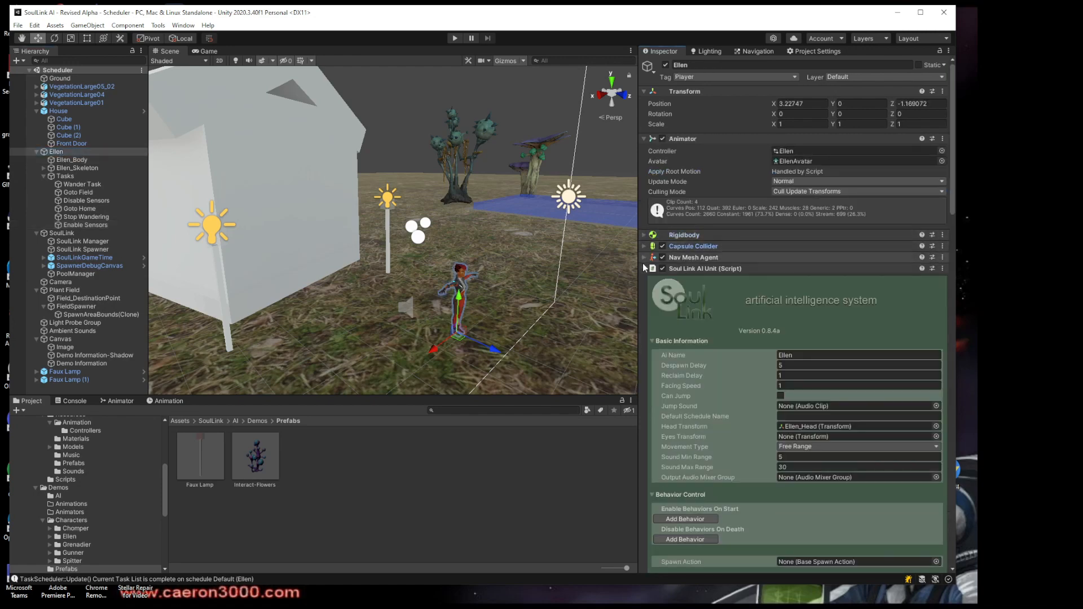
left_click(644, 268)
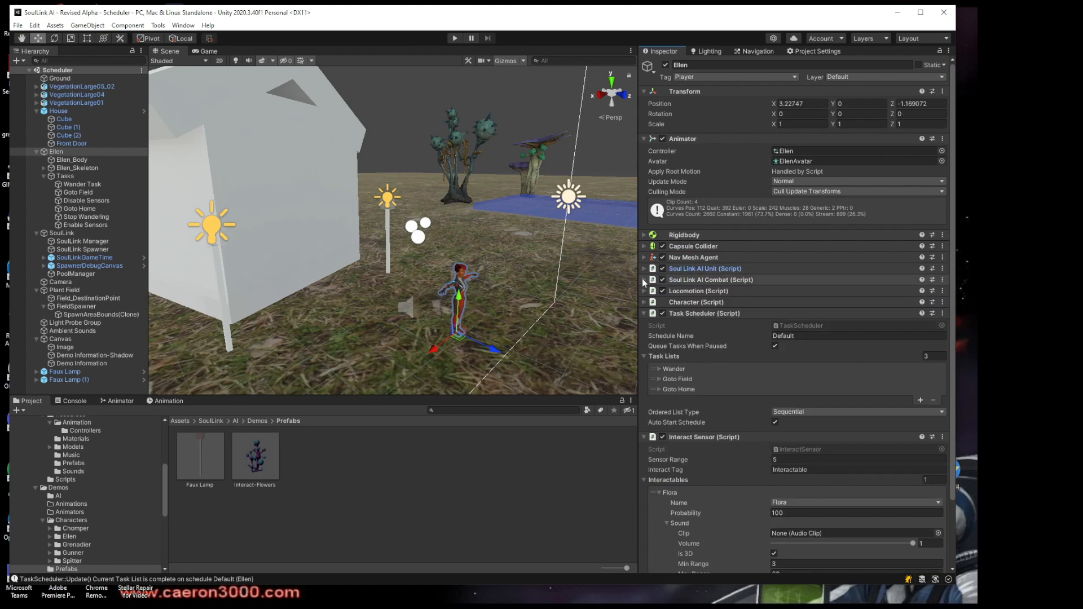
left_click(645, 356)
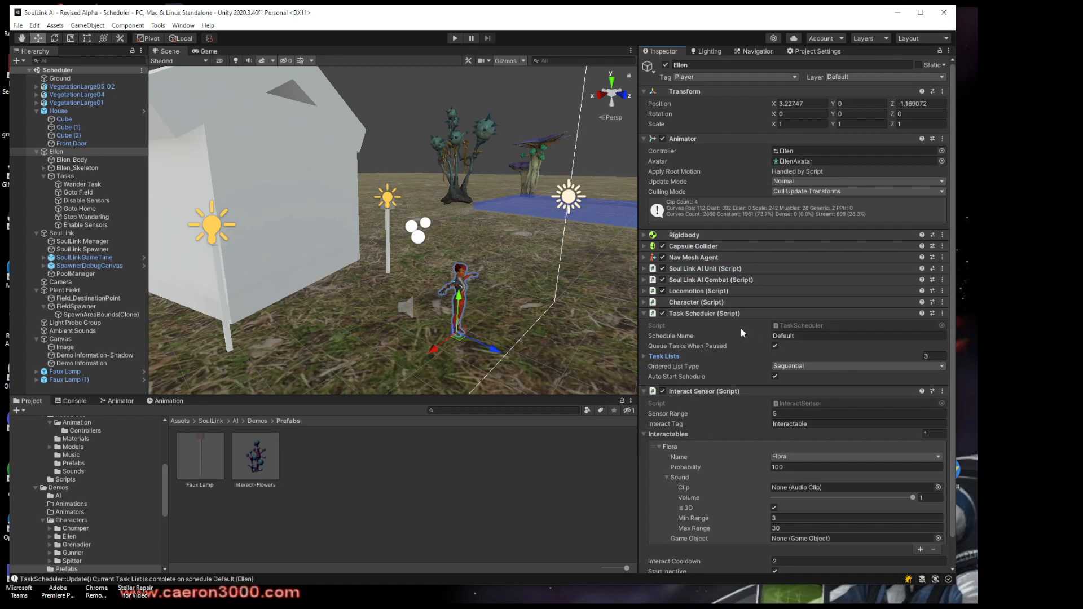
Inspect the Wander entry in the Task Scheduler's Task Lists, including its assigned tasks, and collapse it again
left_click(642, 355)
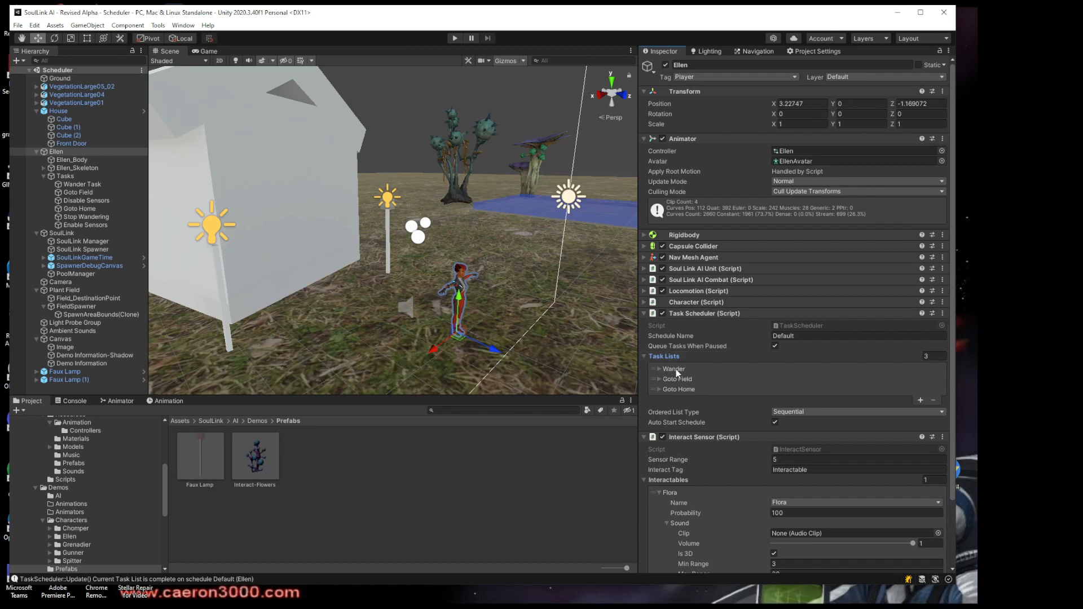
left_click(658, 369)
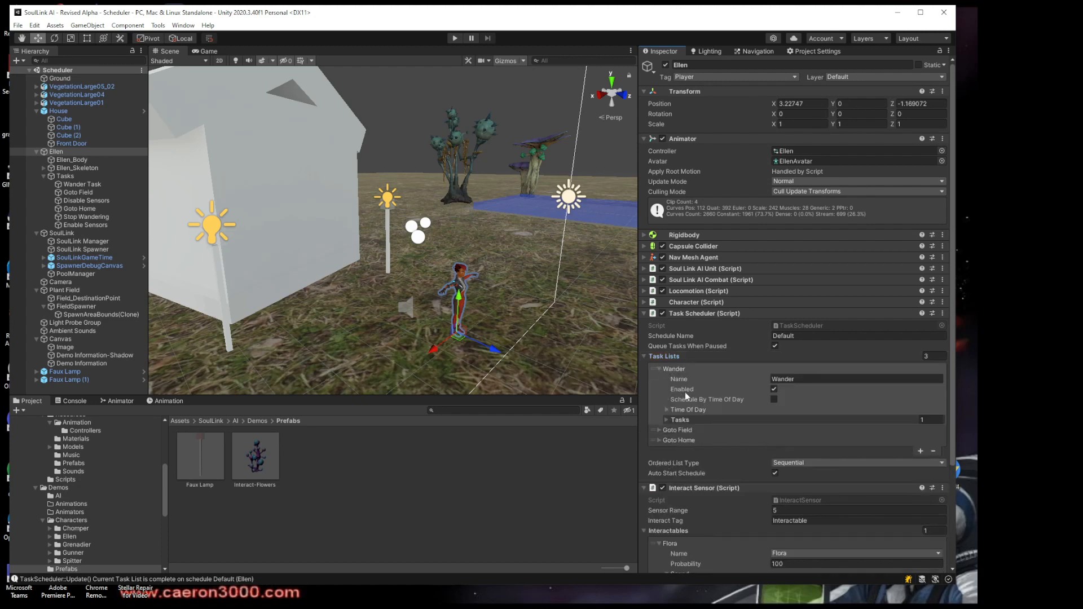
left_click(667, 421)
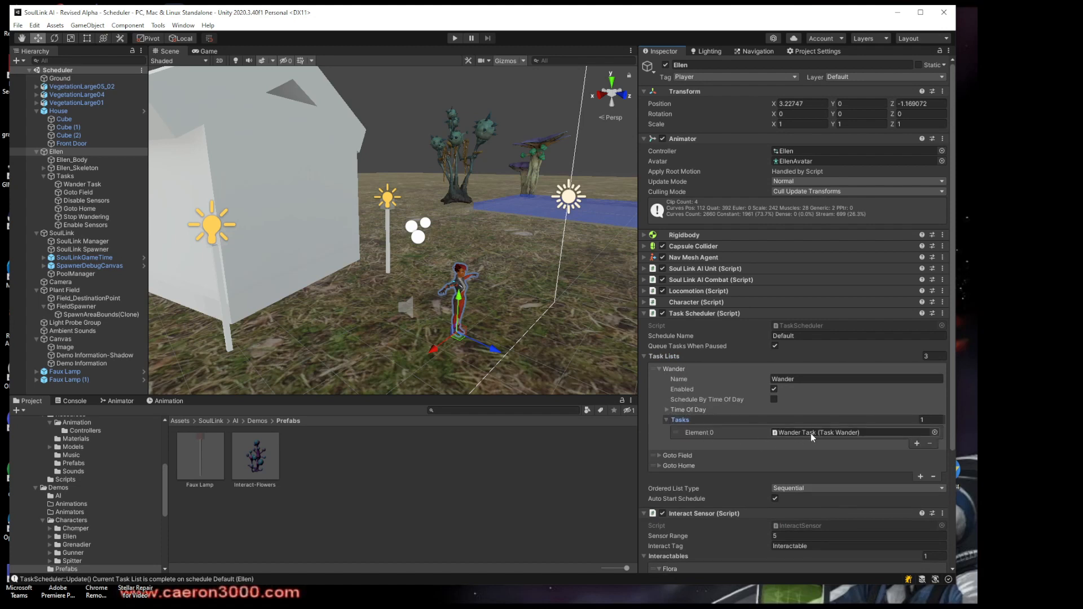
left_click(666, 421)
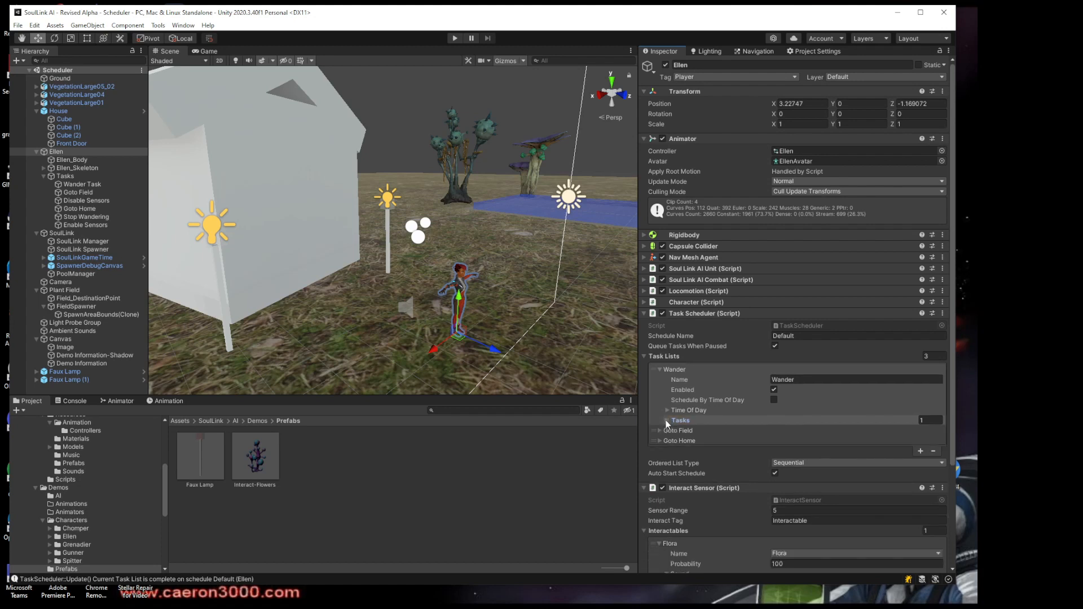
left_click(659, 368)
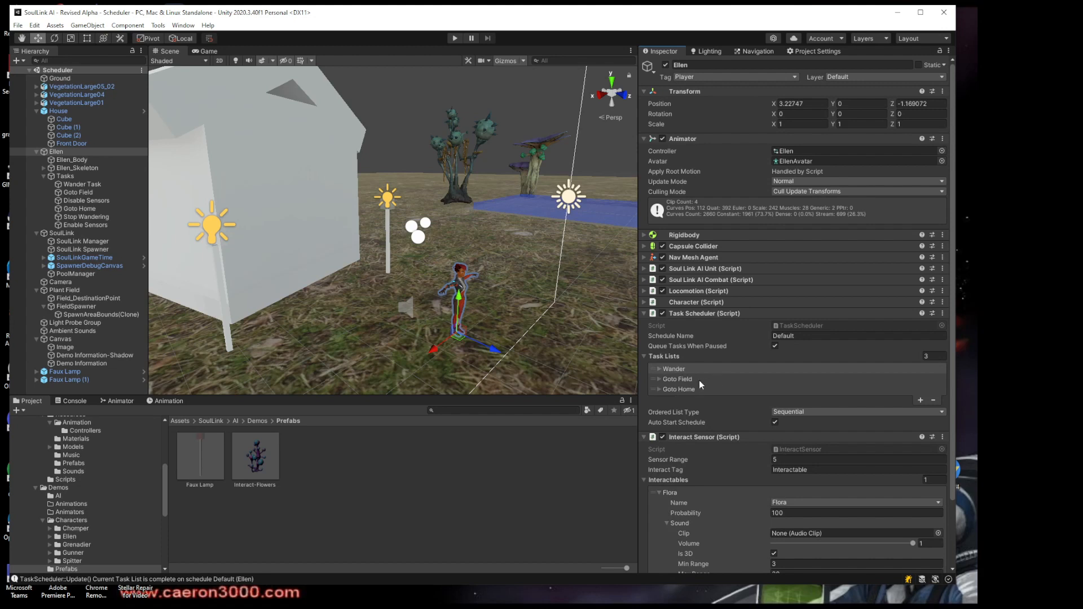
Inspect the Goto Field task list's Time Of Day schedule and its ordered tasks, and collapse the entry
left_click(659, 380)
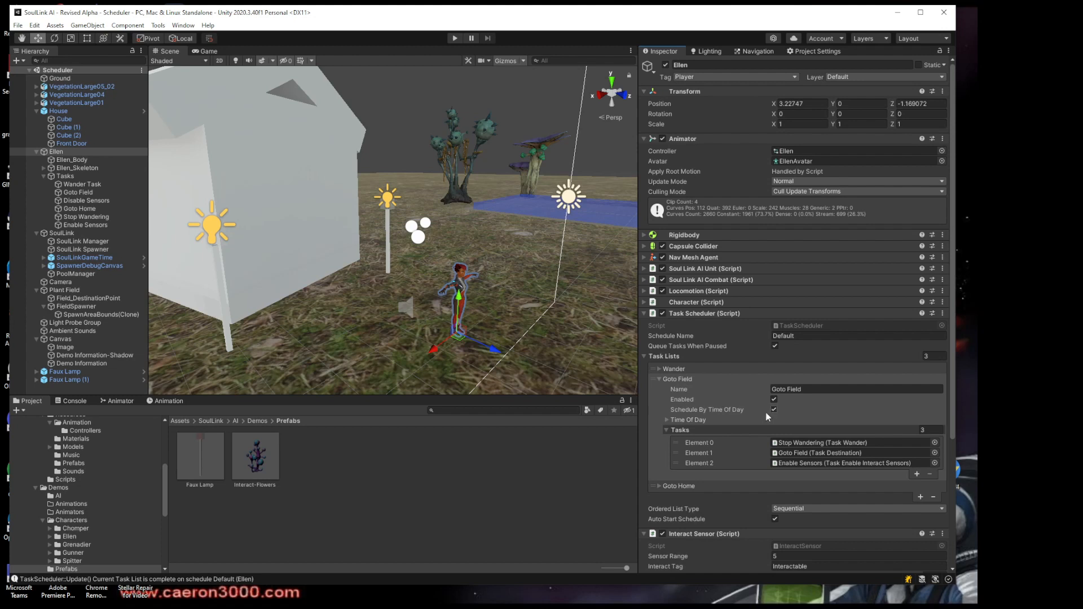
left_click(668, 421)
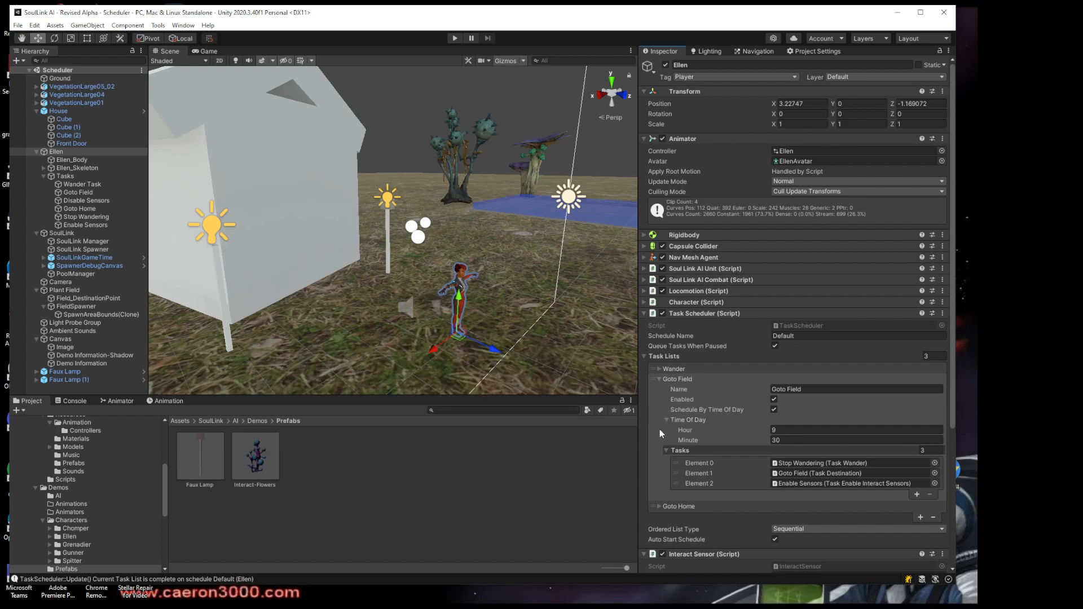
scroll(659, 429, "down", 3)
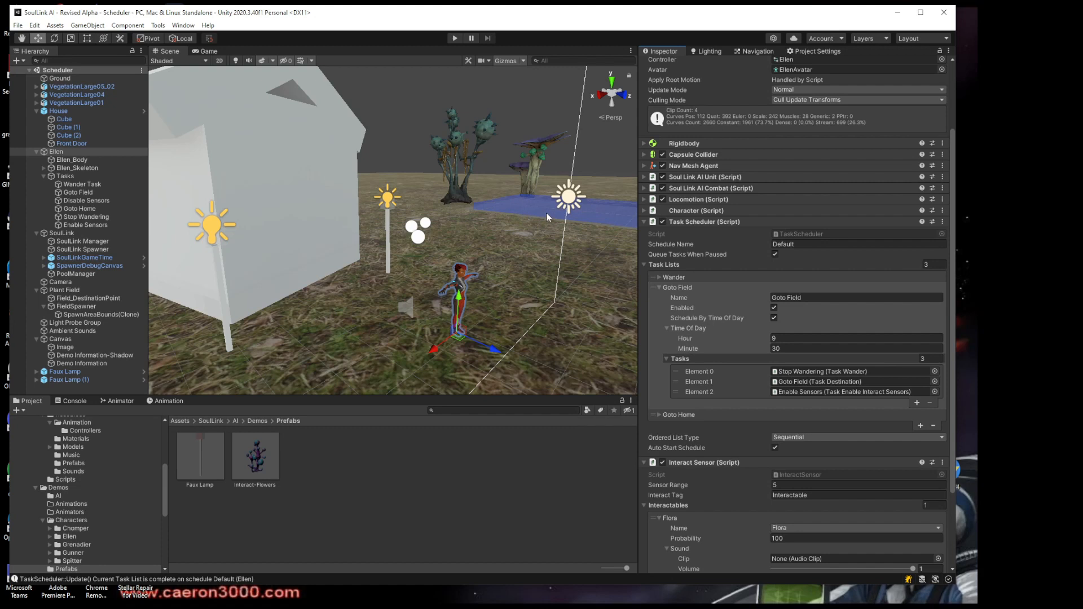
left_click(664, 359)
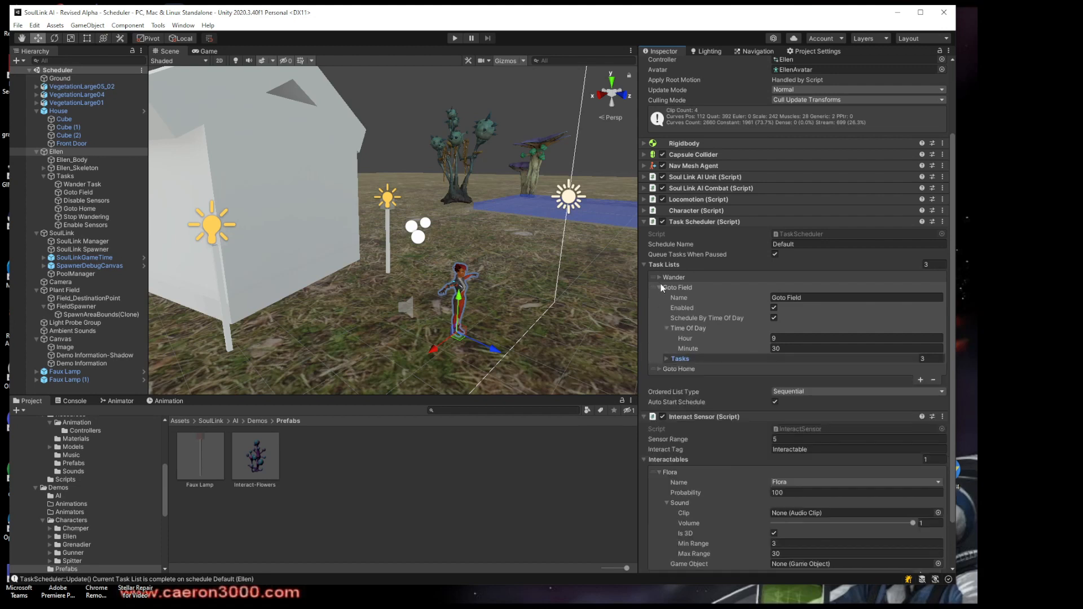
left_click(660, 287)
Inspect the Goto Home task list's schedule, locate its Goto Home and Wander Task elements in the hierarchy, and collapse the entry
left_click(660, 313)
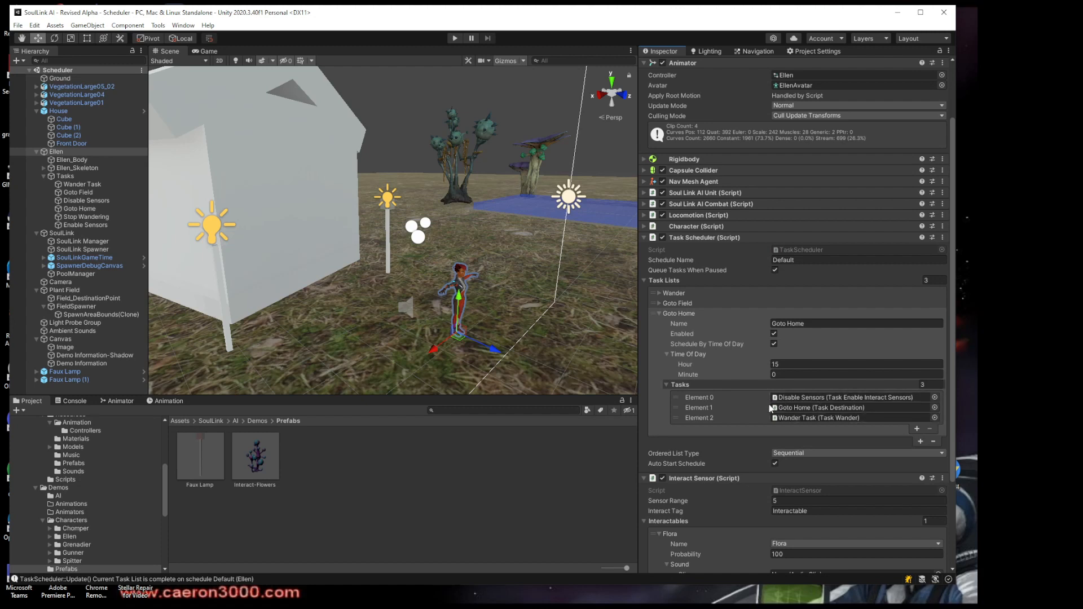
left_click(784, 408)
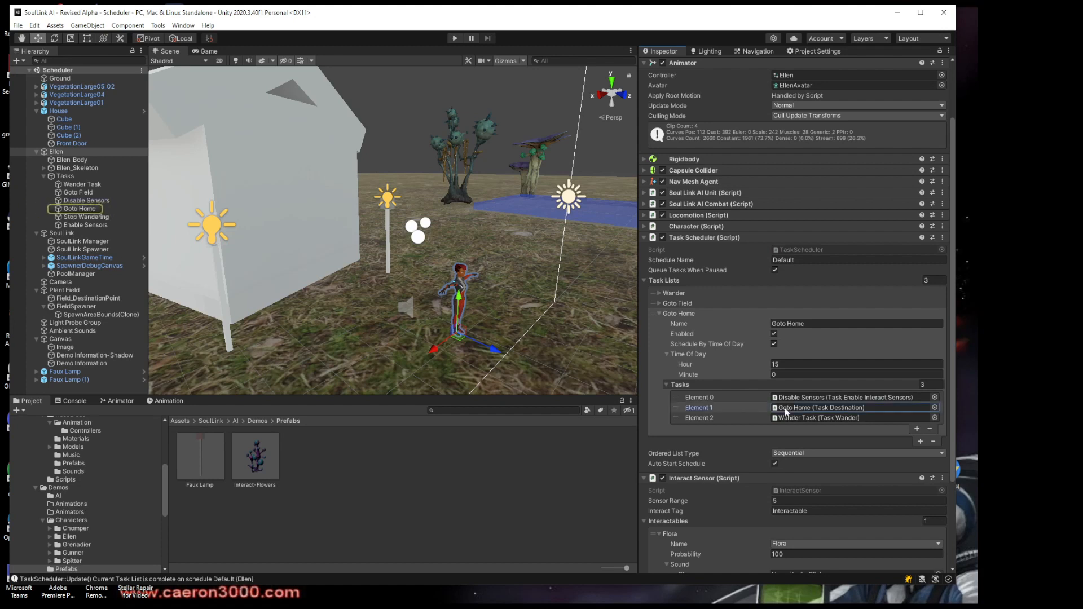
left_click(790, 418)
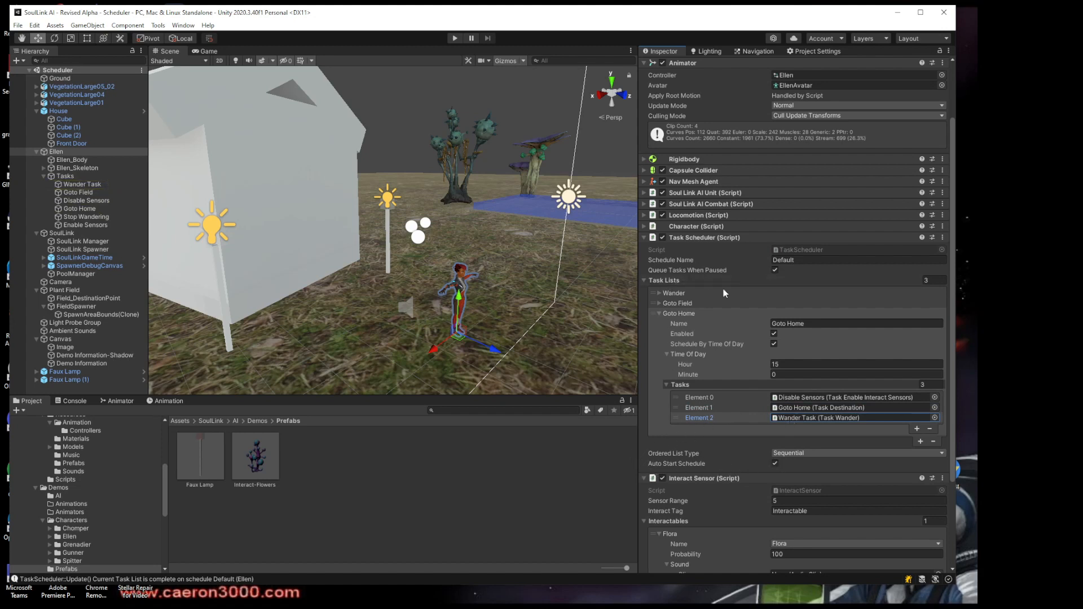
left_click(659, 313)
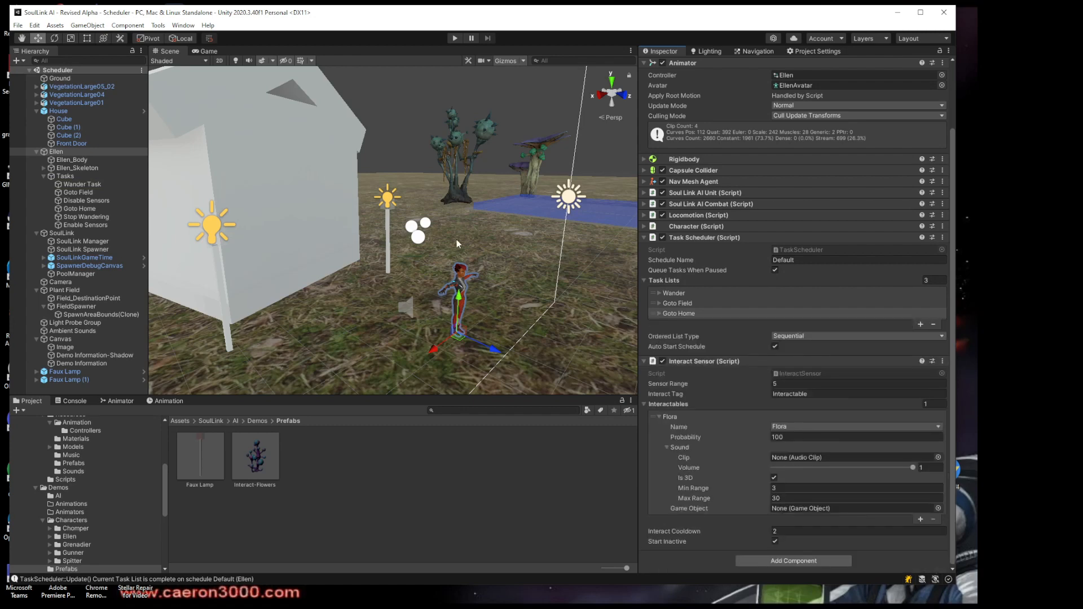
mouse_move(371, 226)
right_mouse_down()
mouse_move(400, 214)
mouse_move(373, 218)
right_mouse_up()
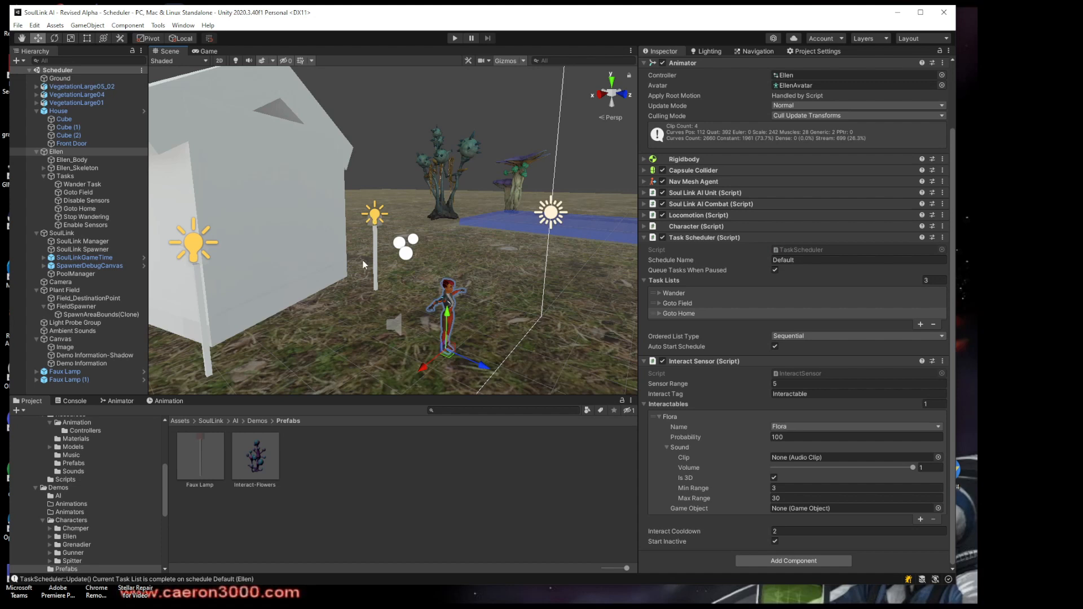
mouse_move(415, 268)
right_mouse_down()
mouse_move(432, 269)
mouse_move(415, 260)
right_mouse_up()
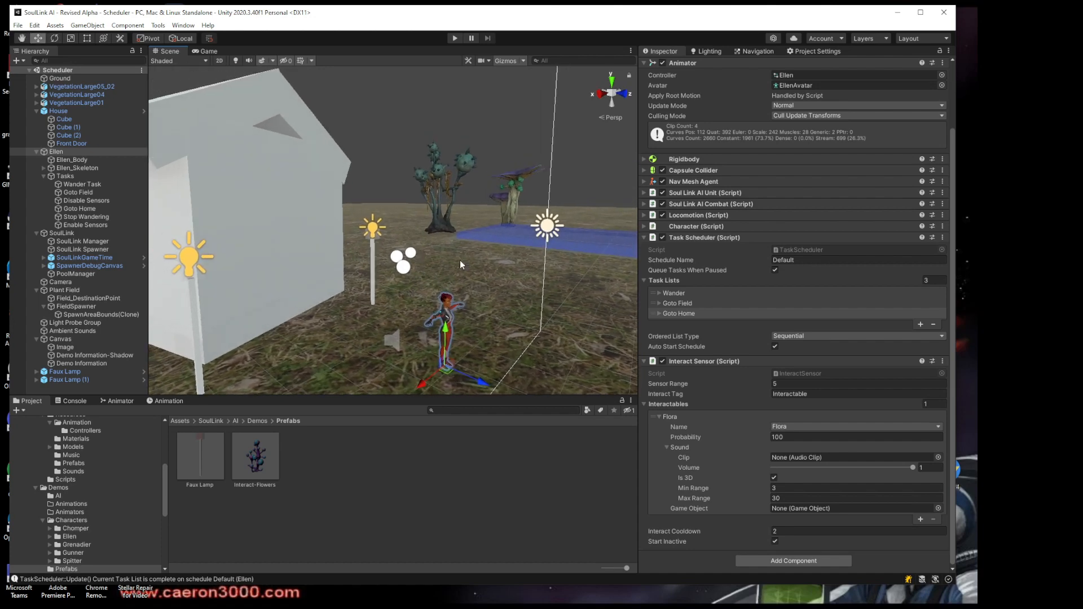